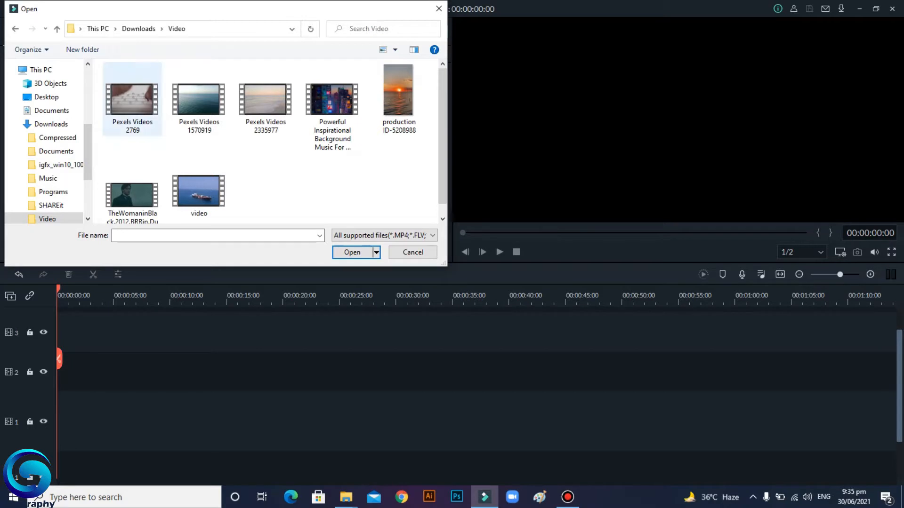
# Step: Import all seven media files from the Video folder into the project, accepting proxy file creation
pyautogui.click(133, 99)
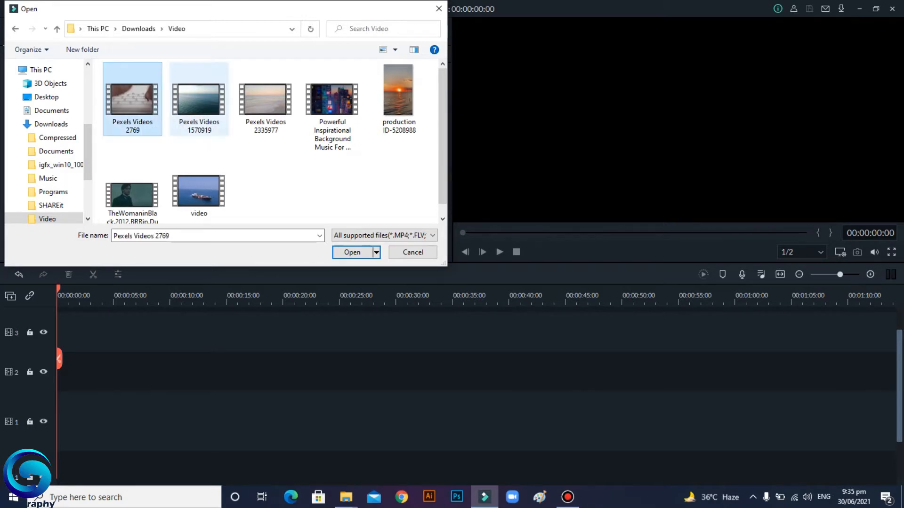
pyautogui.keyDown('ctrl'); pyautogui.click(199, 99); pyautogui.keyUp('ctrl')
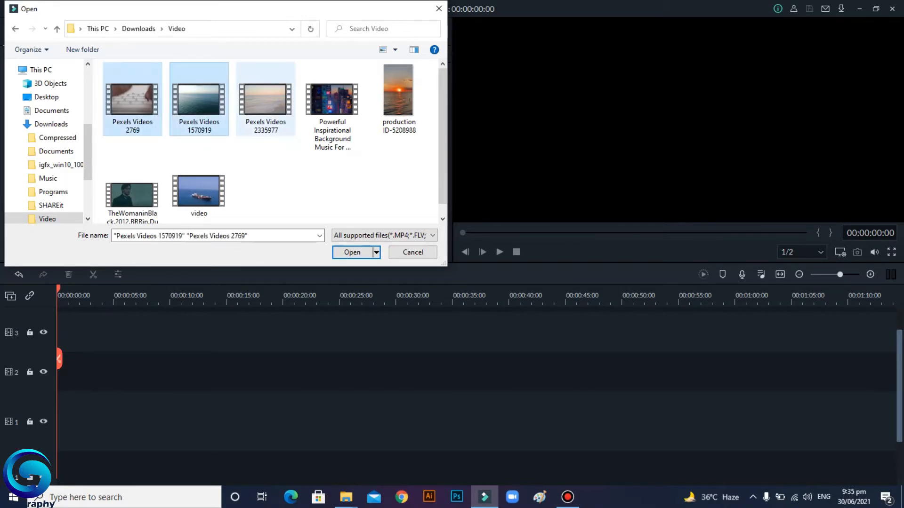
pyautogui.keyDown('ctrl'); pyautogui.click(266, 99); pyautogui.keyUp('ctrl')
pyautogui.keyDown('ctrl'); pyautogui.click(332, 99); pyautogui.keyUp('ctrl')
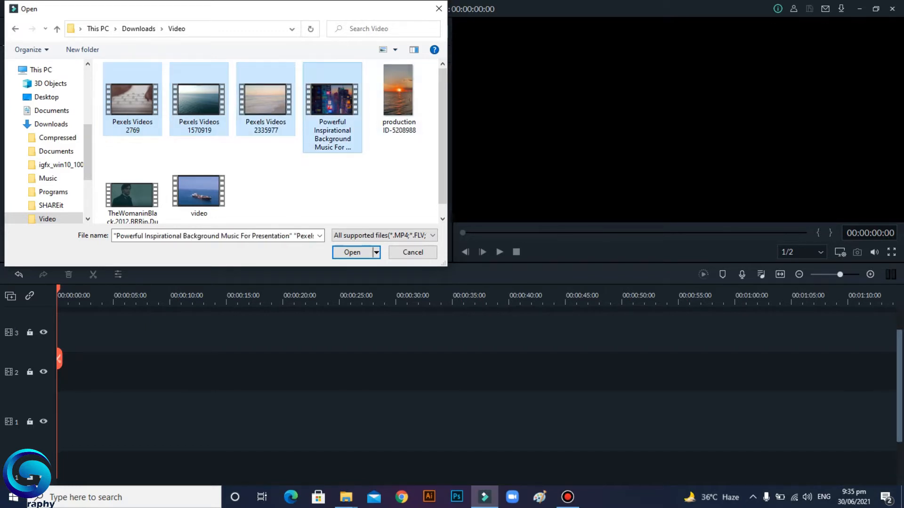
pyautogui.keyDown('ctrl'); pyautogui.click(399, 99); pyautogui.keyUp('ctrl')
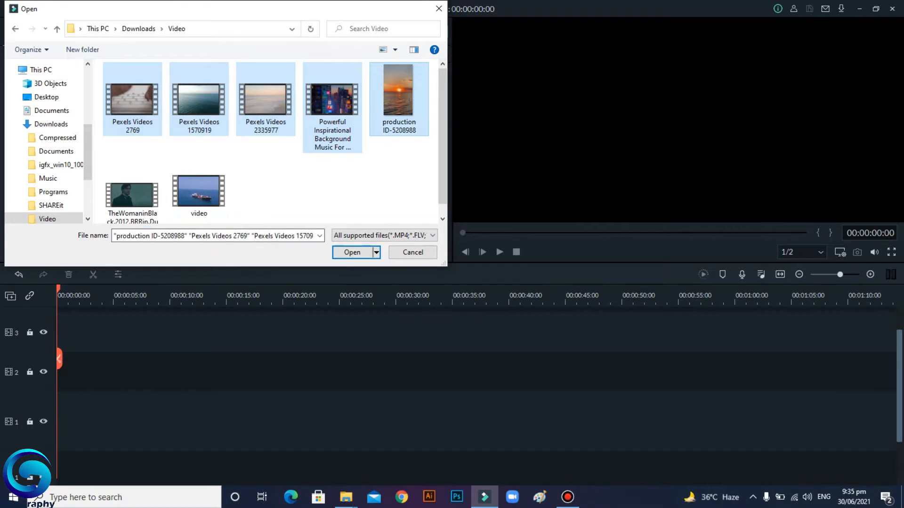
pyautogui.keyDown('ctrl'); pyautogui.click(133, 194); pyautogui.keyUp('ctrl')
pyautogui.keyDown('ctrl'); pyautogui.click(199, 179); pyautogui.keyUp('ctrl')
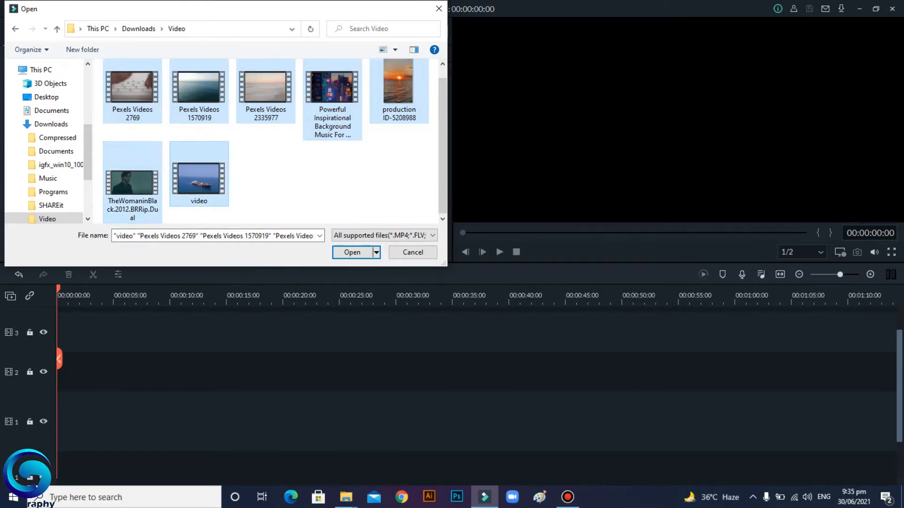
pyautogui.click(351, 252)
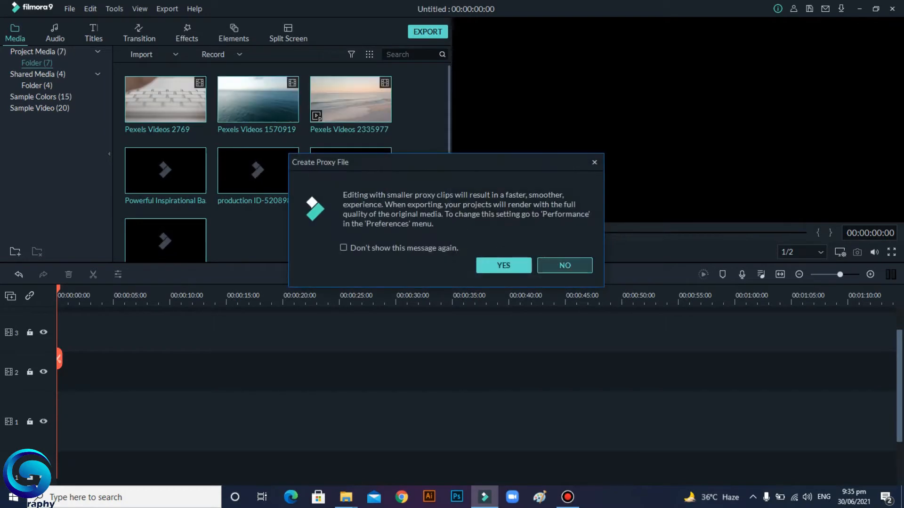
pyautogui.click(503, 265)
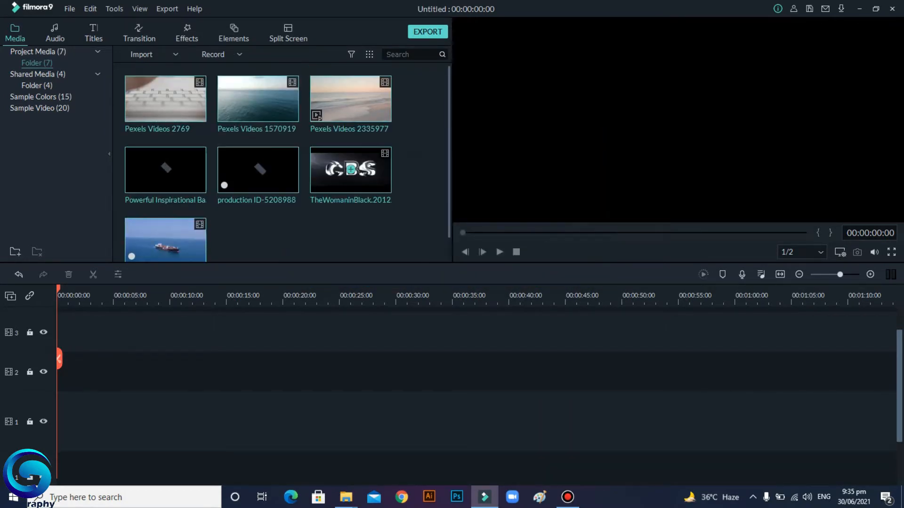
pyautogui.scroll(-1, 281, 163)
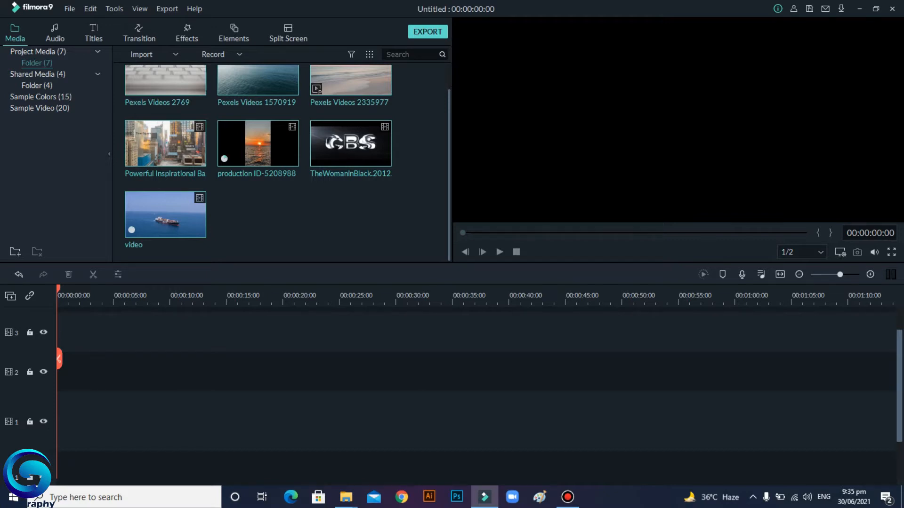
pyautogui.scroll(1, 287, 163)
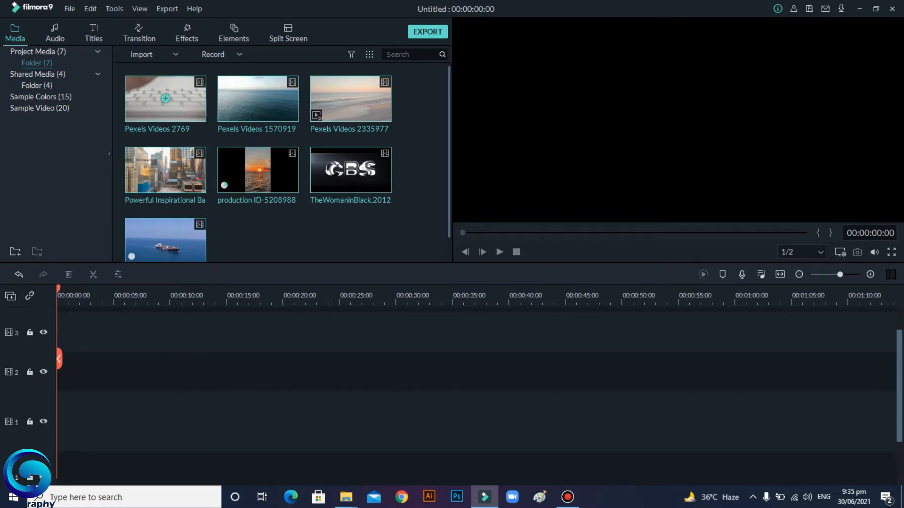
pyautogui.moveTo(173, 104); pyautogui.dragTo(57, 420)
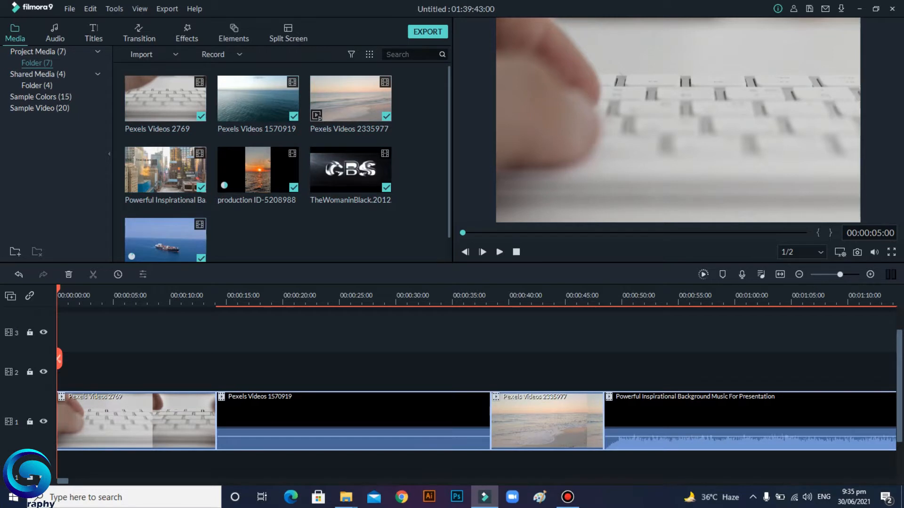
pyautogui.hotkey('ctrl', 'z')
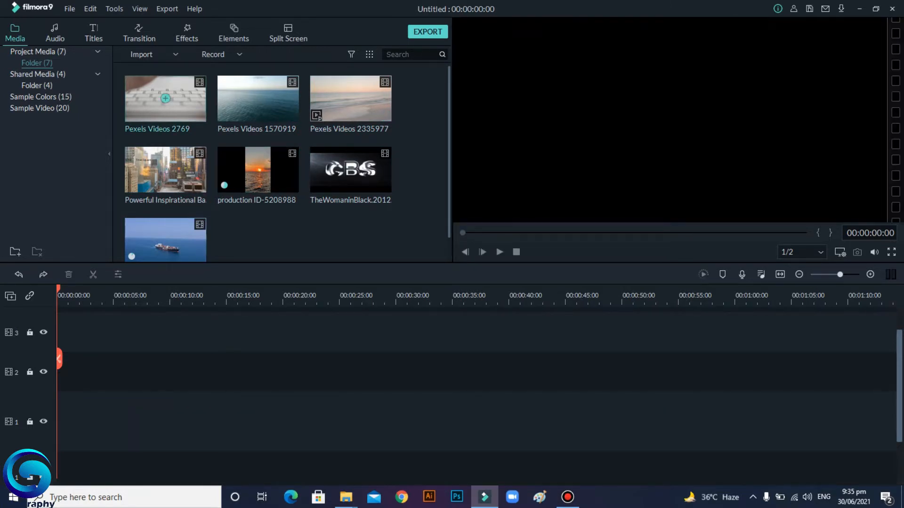
# Step: Add the Pexels Videos 2769 clip to the start of the timeline
pyautogui.click(165, 98)
pyautogui.scroll(-2, 476, 393)
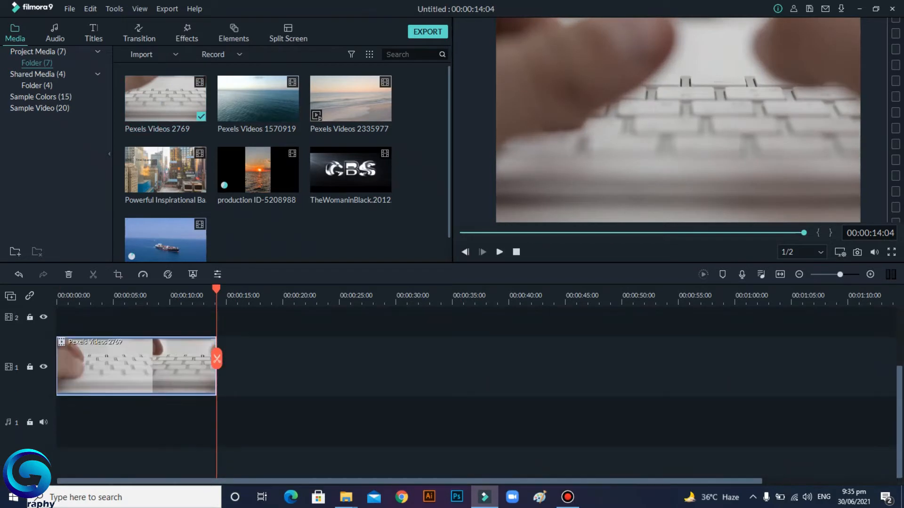
pyautogui.scroll(5, 476, 393)
pyautogui.scroll(-3, 475, 393)
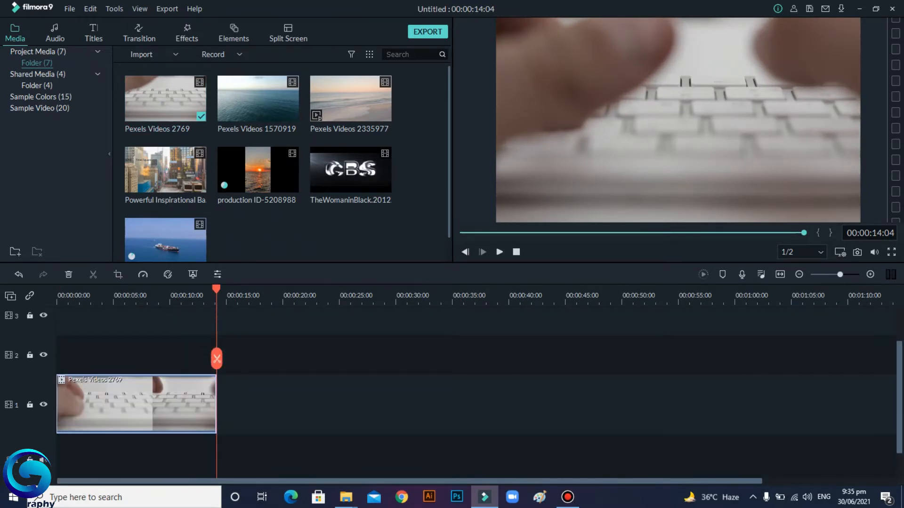
# Step: Play the timeline from the start to preview the clip
pyautogui.moveTo(216, 289); pyautogui.dragTo(57, 289)
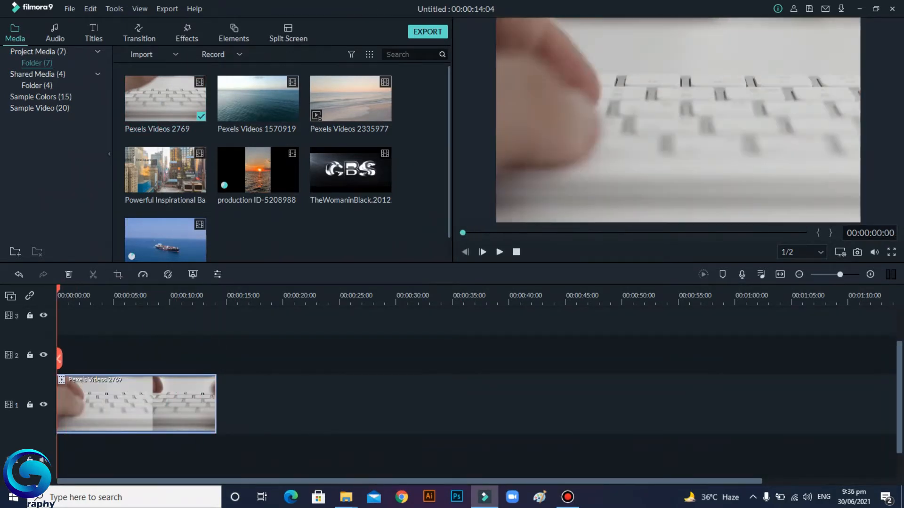
pyautogui.click(499, 252)
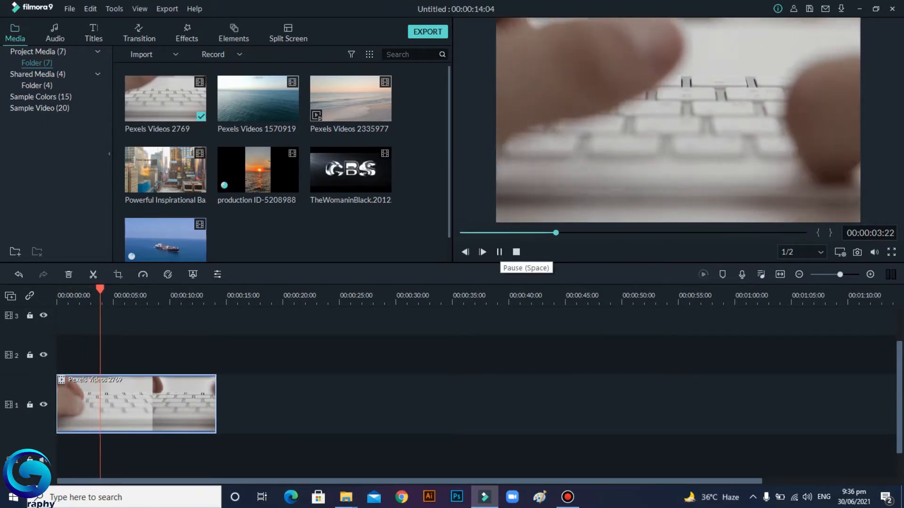
pyautogui.click(500, 251)
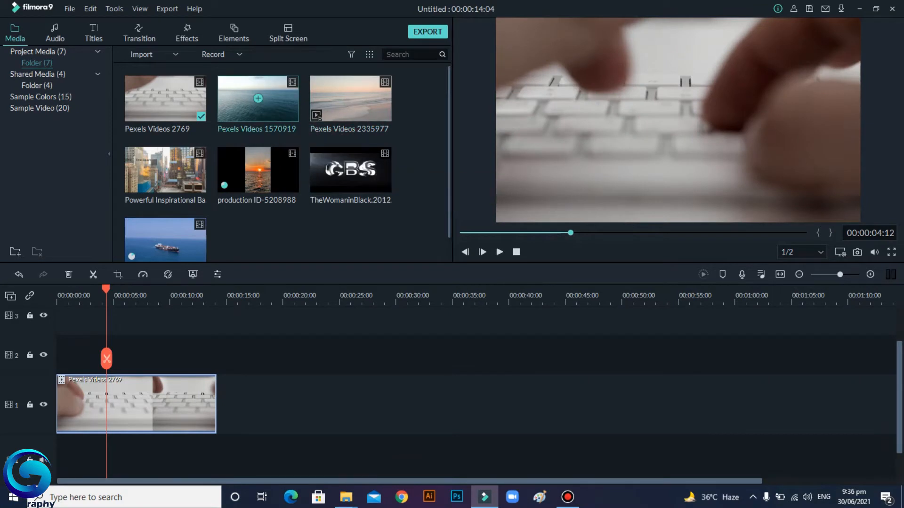
# Step: Insert the Pexels Videos 1570919 clip into the timeline at the playhead position
pyautogui.click(258, 98)
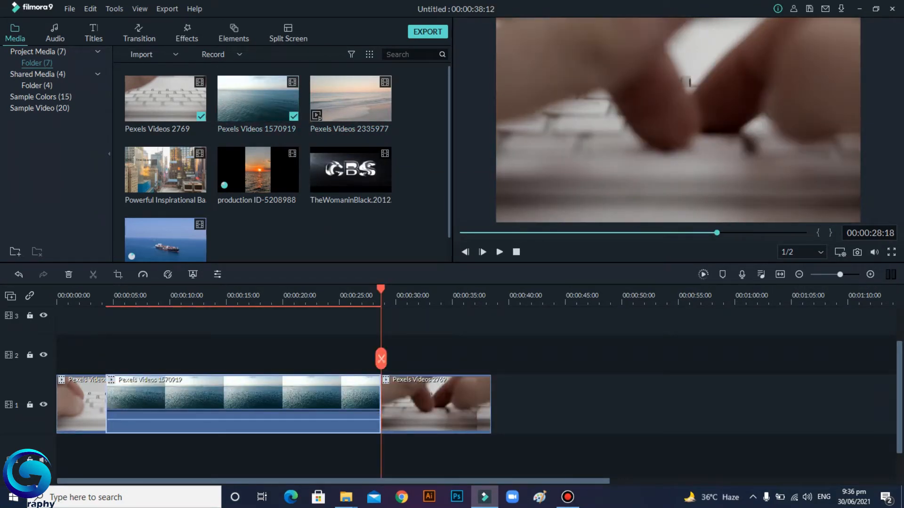
# Step: Rearrange the clips so Pexels Videos 1570919 follows the second part of Pexels Videos 2769
pyautogui.moveTo(380, 289); pyautogui.dragTo(100, 289)
pyautogui.moveTo(243, 400); pyautogui.dragTo(669, 400)
pyautogui.moveTo(436, 402); pyautogui.dragTo(160, 402)
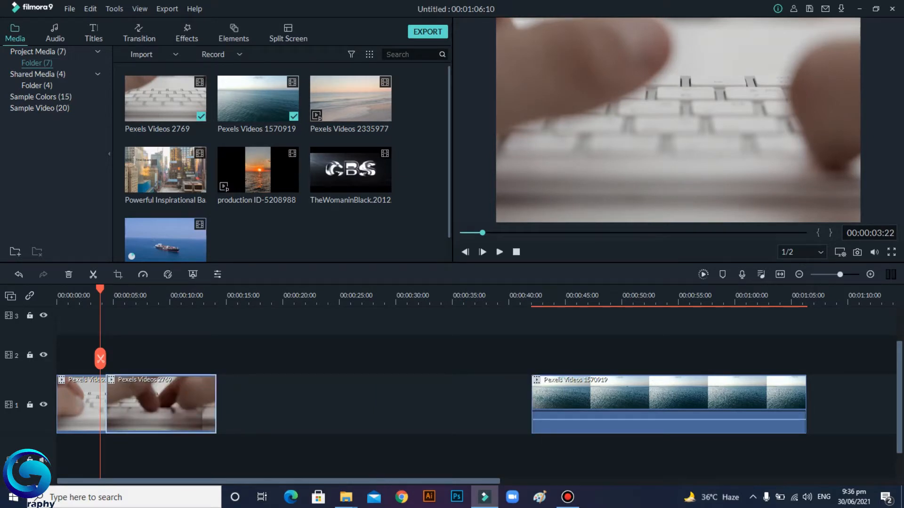
pyautogui.moveTo(668, 402); pyautogui.dragTo(353, 402)
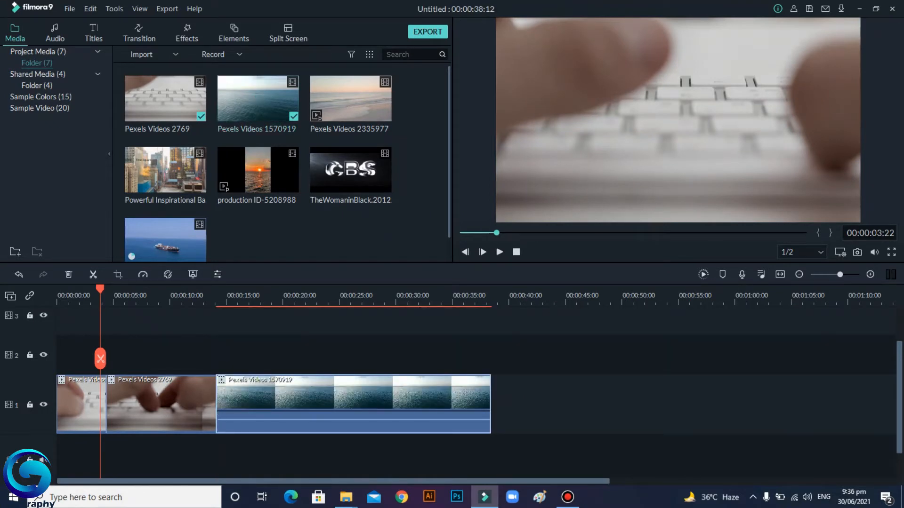
# Step: Move the second part of Pexels Videos 2769 back after the Pexels Videos 1570919 clip
pyautogui.moveTo(100, 289); pyautogui.dragTo(109, 289)
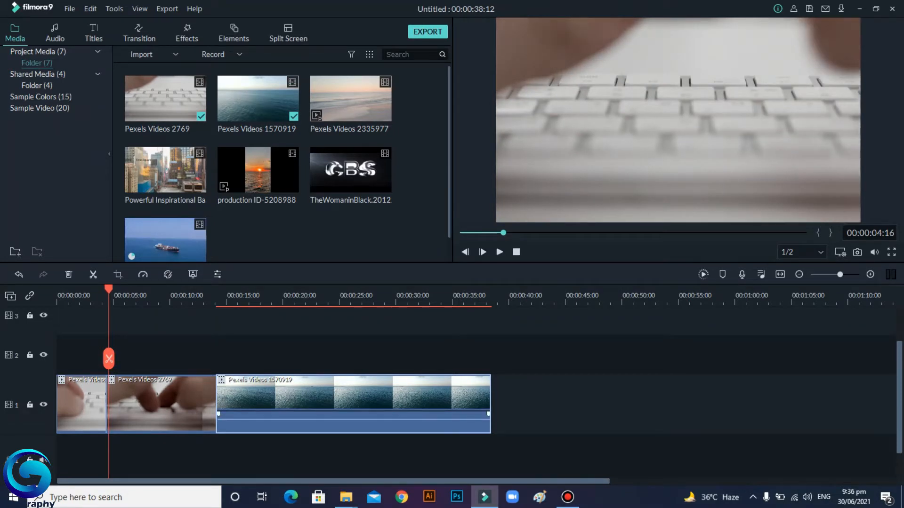
pyautogui.moveTo(207, 405); pyautogui.dragTo(661, 405)
pyautogui.moveTo(246, 405); pyautogui.dragTo(243, 404)
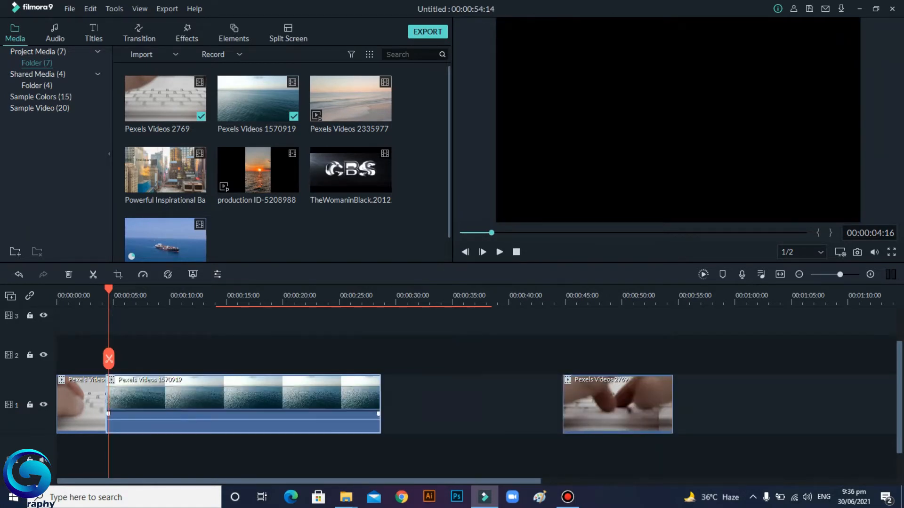
pyautogui.moveTo(621, 405); pyautogui.dragTo(427, 404)
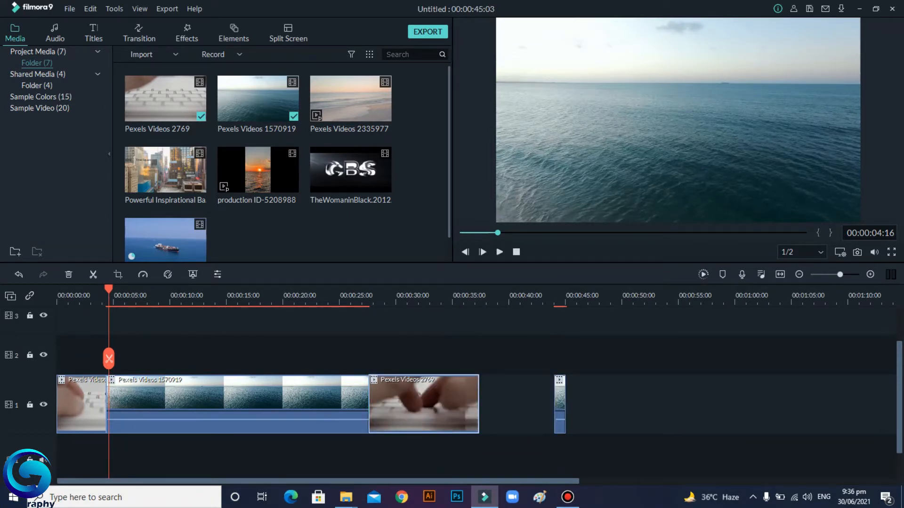
# Step: Split the Pexels Videos 1570919 clip at about 8 seconds into the timeline
pyautogui.moveTo(109, 359); pyautogui.dragTo(91, 358)
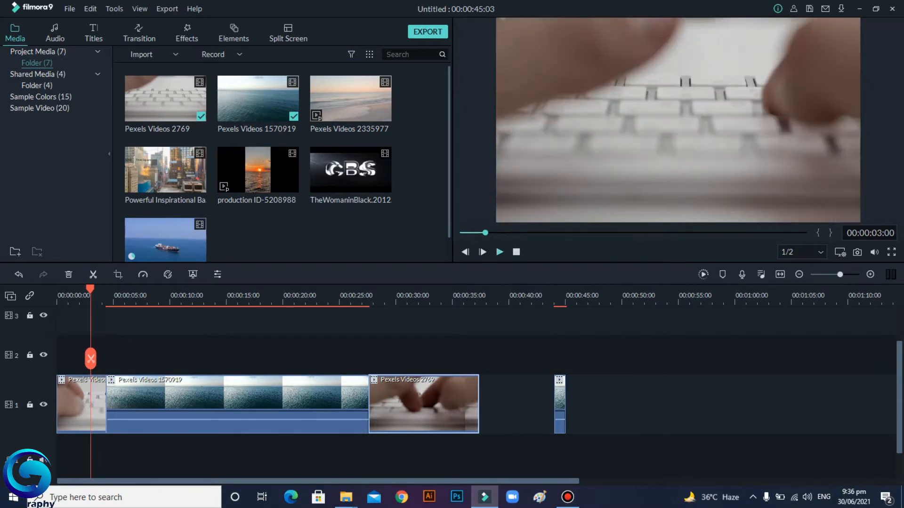
pyautogui.press('space')
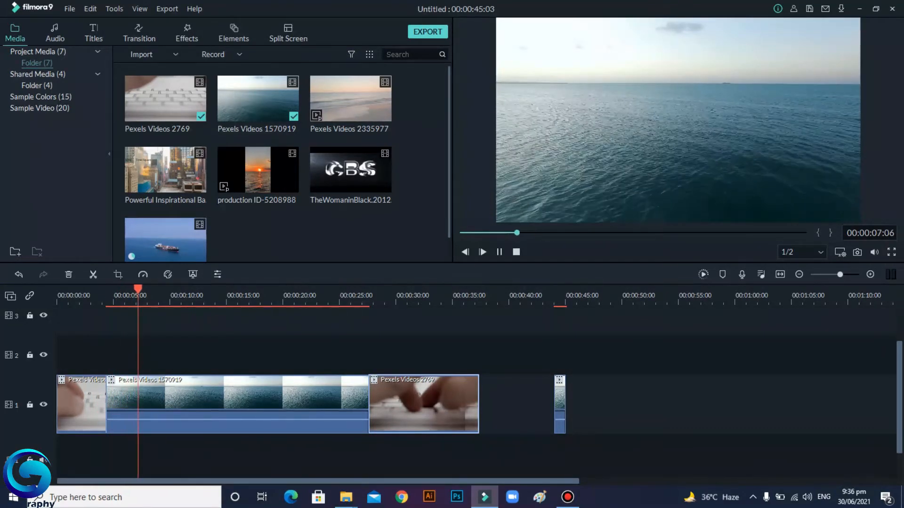
pyautogui.press('space')
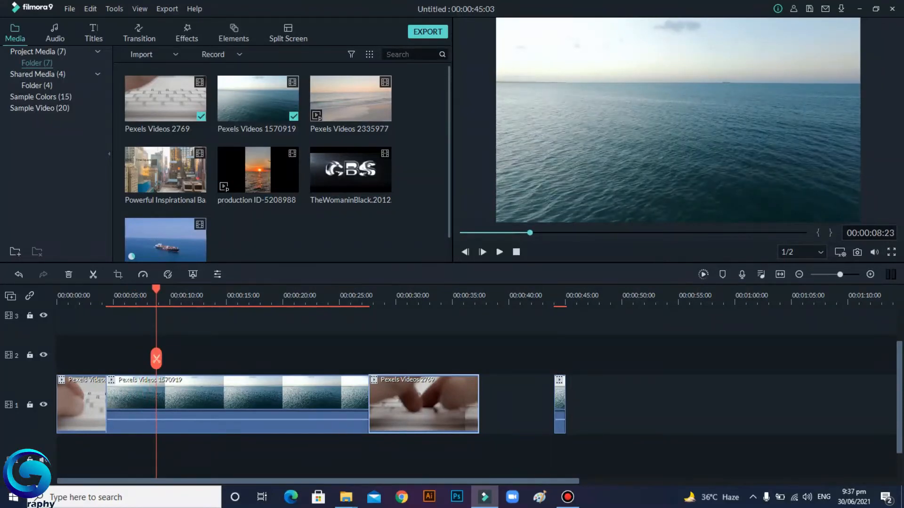
pyautogui.click(198, 400)
pyautogui.click(156, 359)
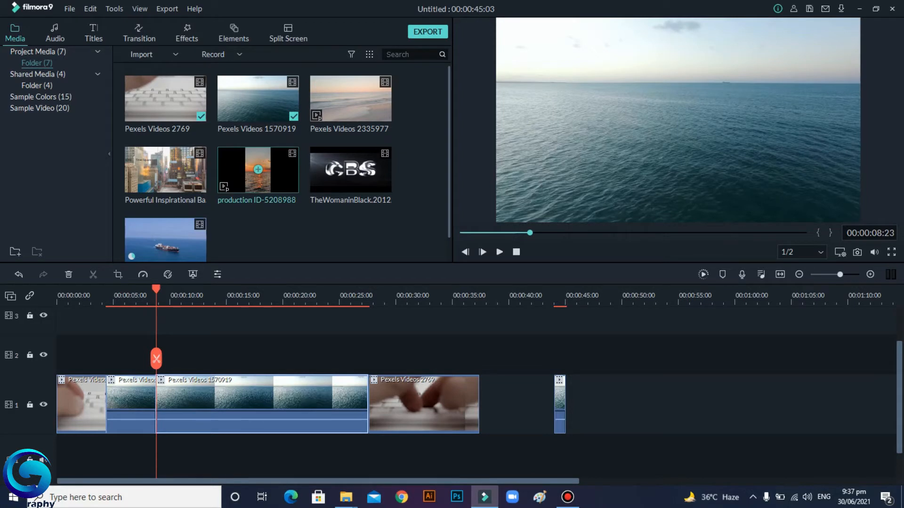
# Step: Insert the video clip at the split point and trim its end to about 5 seconds long
pyautogui.click(165, 241)
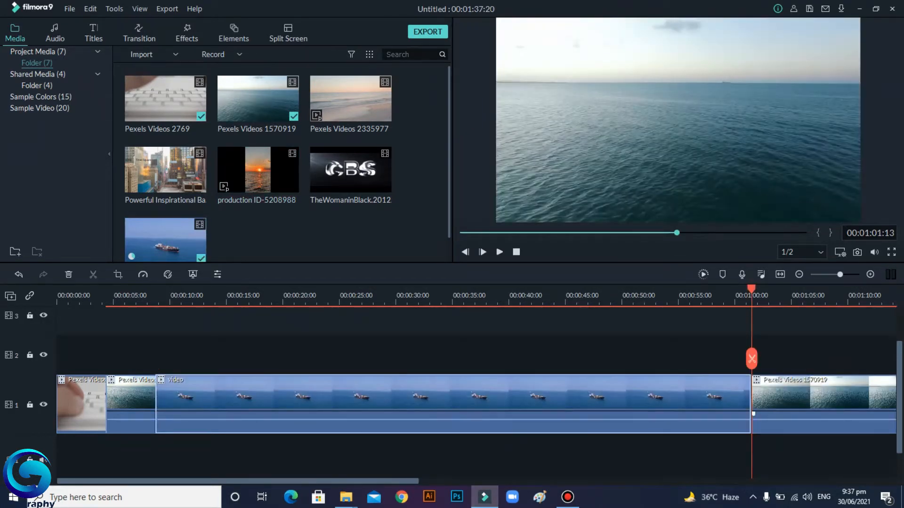
pyautogui.moveTo(750, 405); pyautogui.dragTo(212, 415)
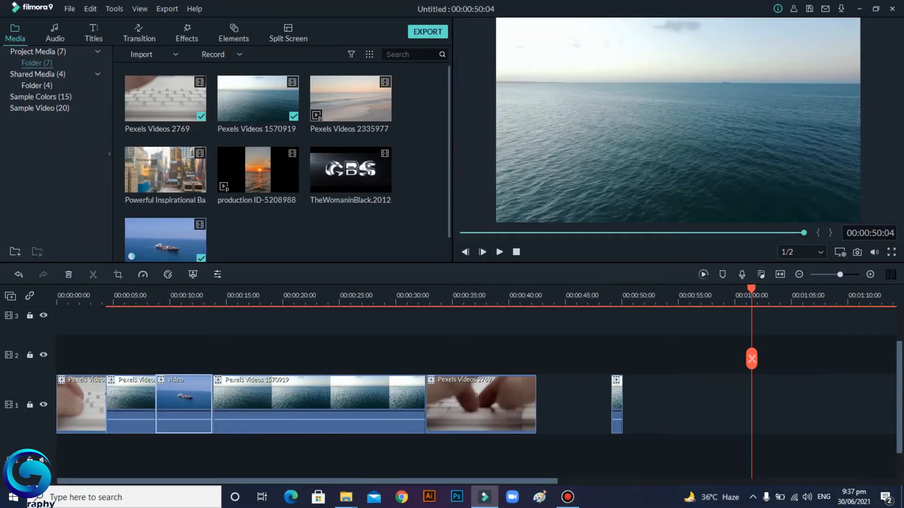
# Step: Delete the small leftover clip at the end of the track
pyautogui.click(616, 405)
pyautogui.press('Delete')
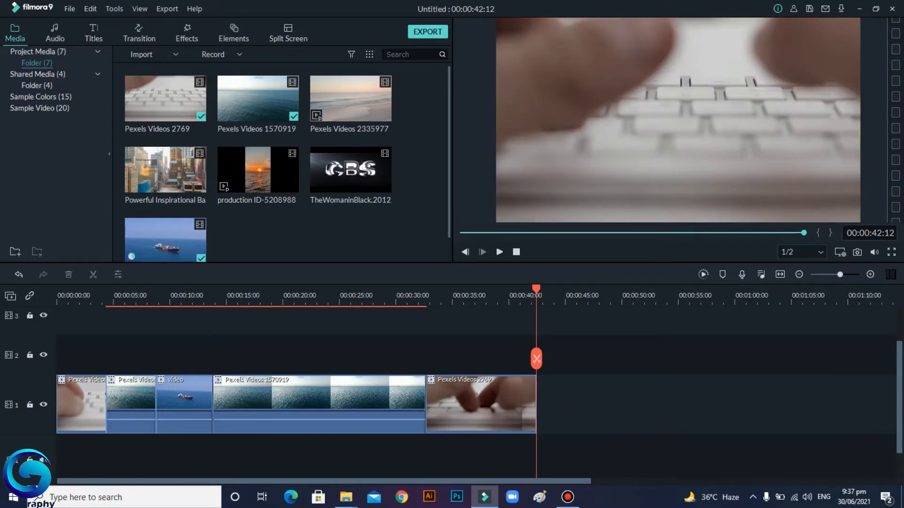
# Step: Play back the edited timeline from the start to review the clip sequence
pyautogui.moveTo(536, 289); pyautogui.dragTo(57, 289)
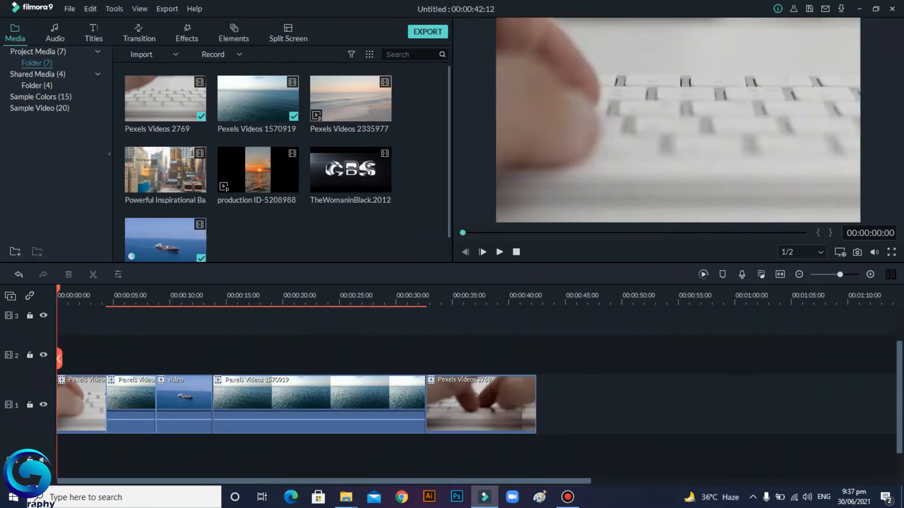
pyautogui.click(499, 252)
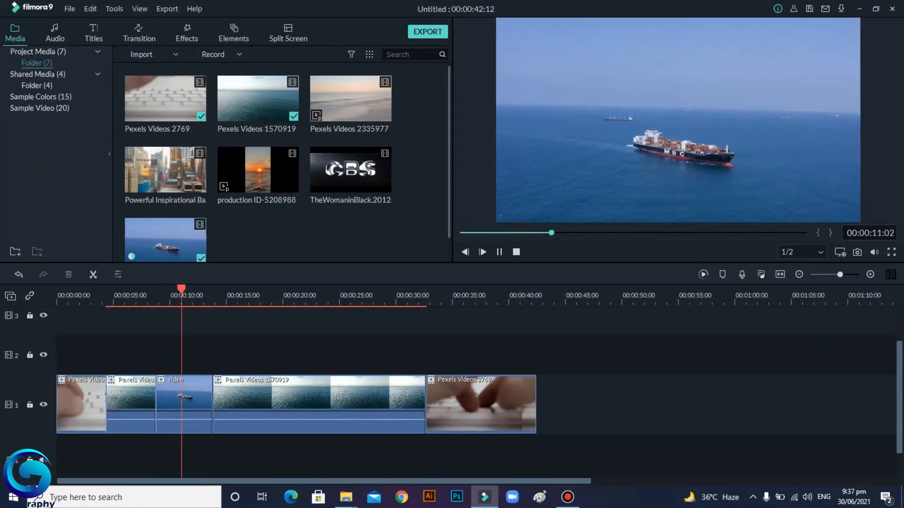
pyautogui.moveTo(190, 358); pyautogui.dragTo(61, 358)
pyautogui.press('space')
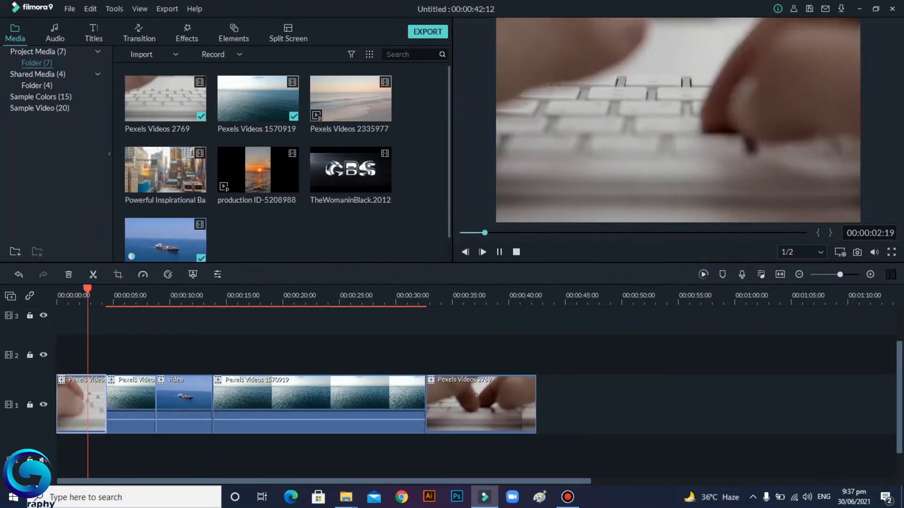
pyautogui.press('space')
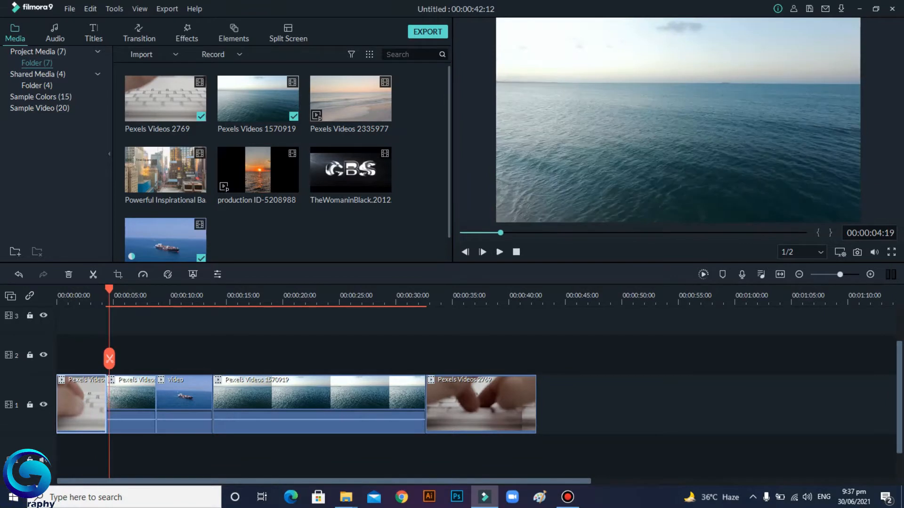
pyautogui.press('Home')
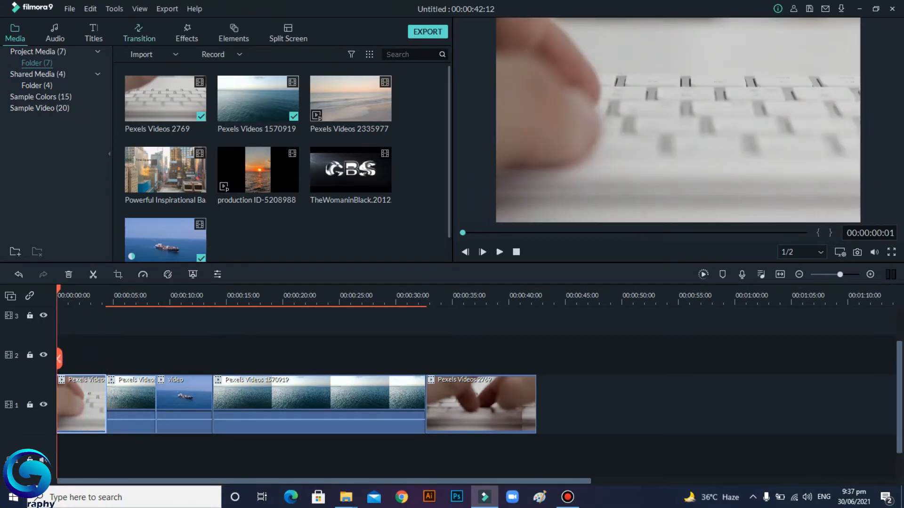
# Step: Add the Cube transition to the start of the first clip and preview it
pyautogui.click(139, 34)
pyautogui.scroll(5, 260, 234)
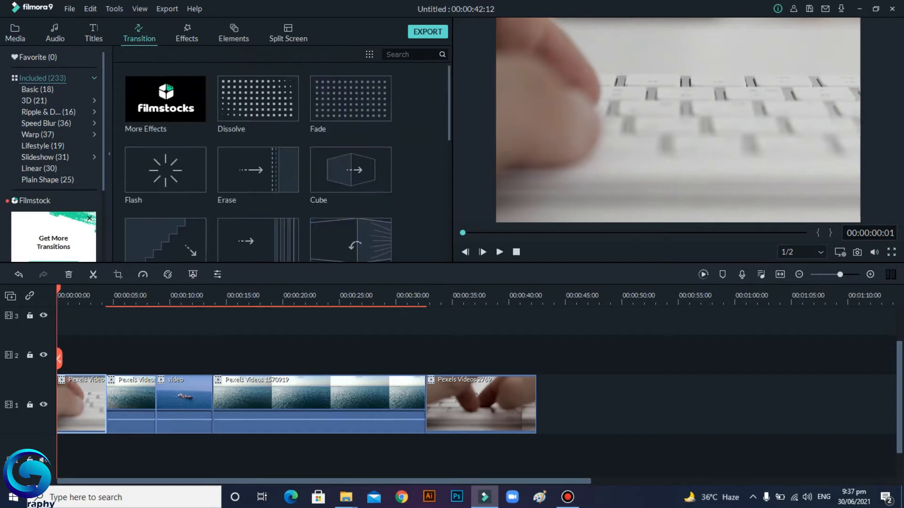
pyautogui.scroll(-10, 260, 234)
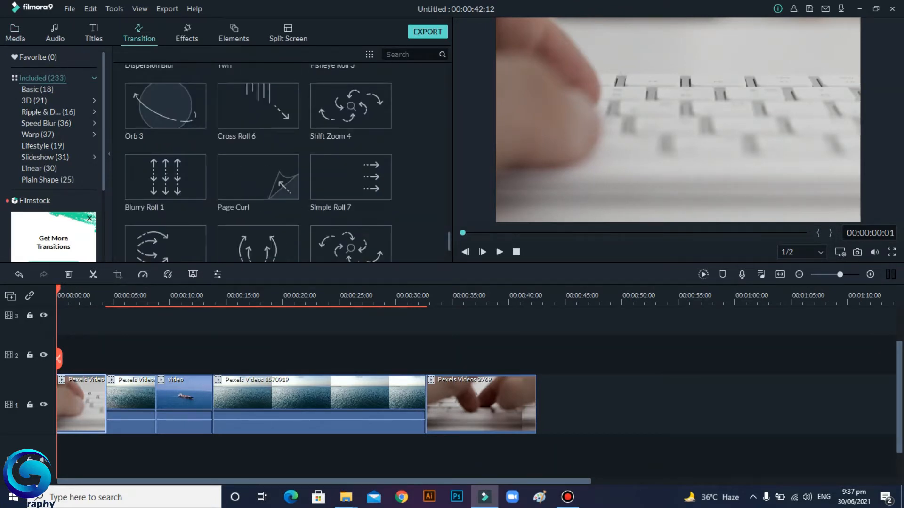
pyautogui.scroll(10, 351, 179)
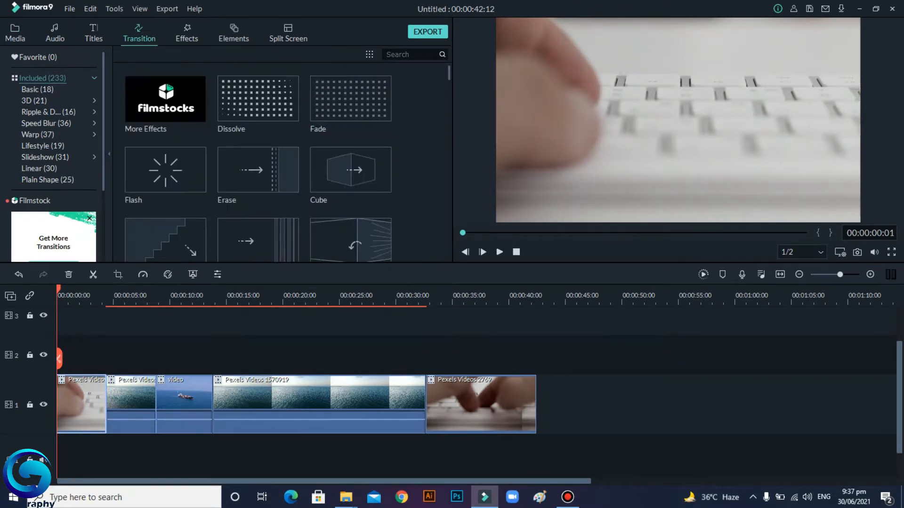
pyautogui.click(351, 169)
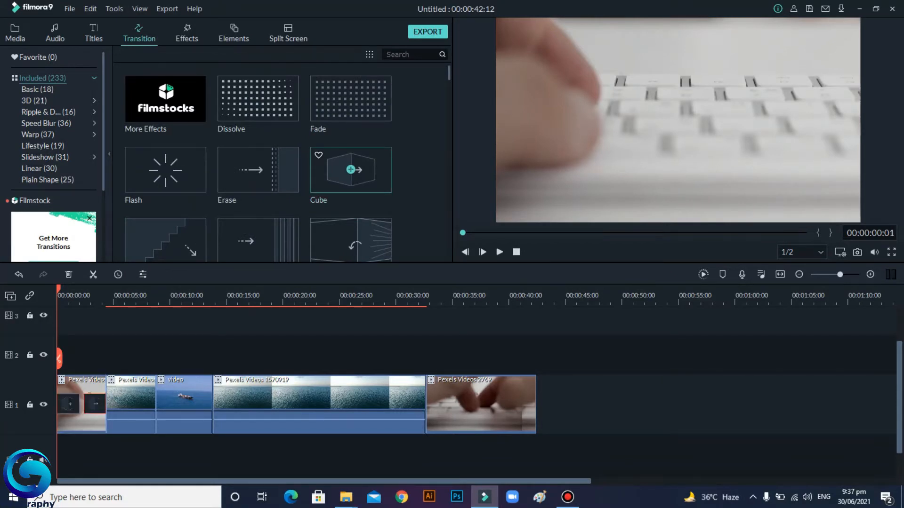
pyautogui.click(499, 252)
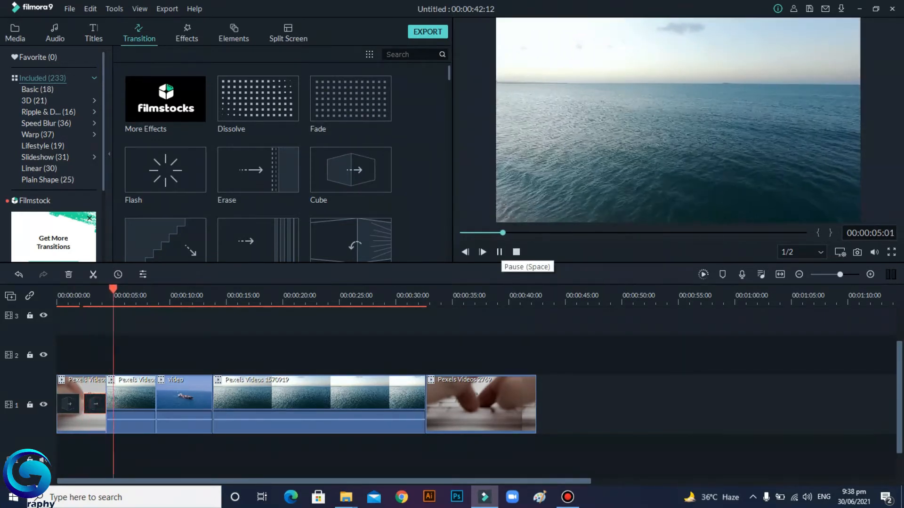
pyautogui.click(499, 252)
# Step: Add the Erase Slide transition to the second clip and preview it
pyautogui.click(138, 399)
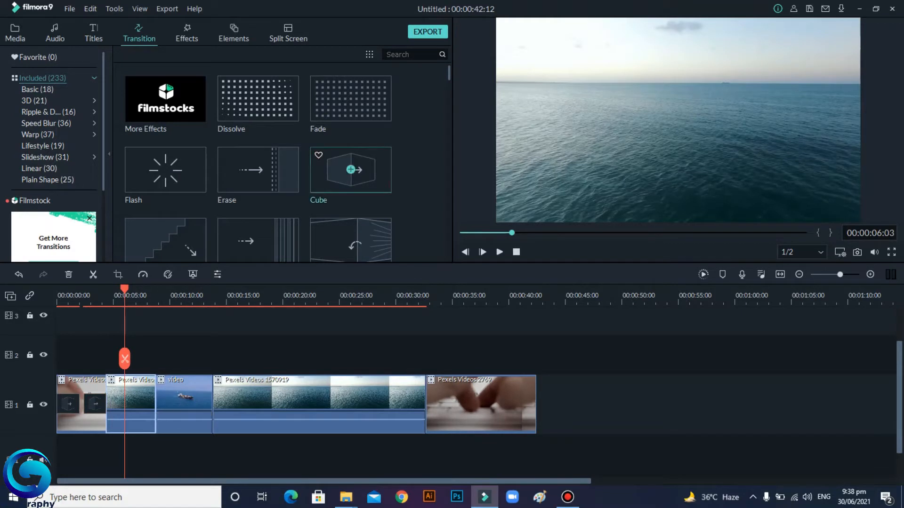
pyautogui.scroll(-5, 258, 163)
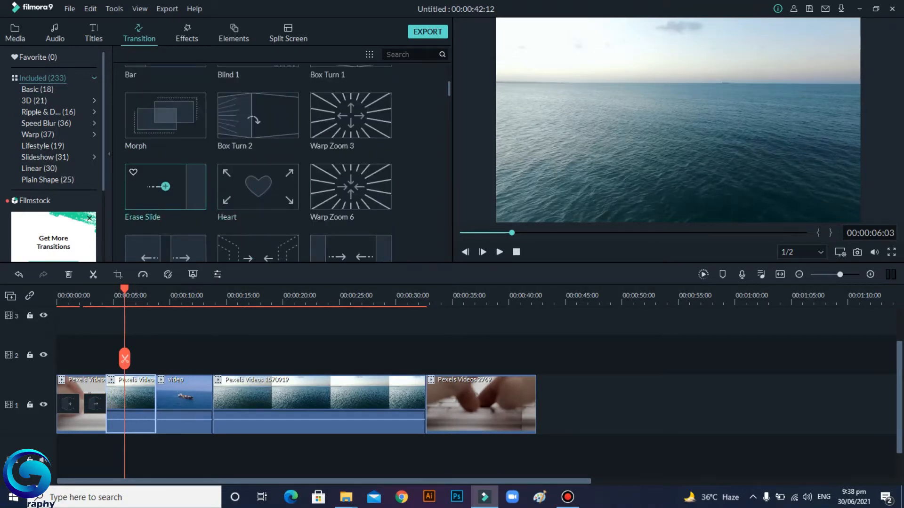
pyautogui.click(165, 186)
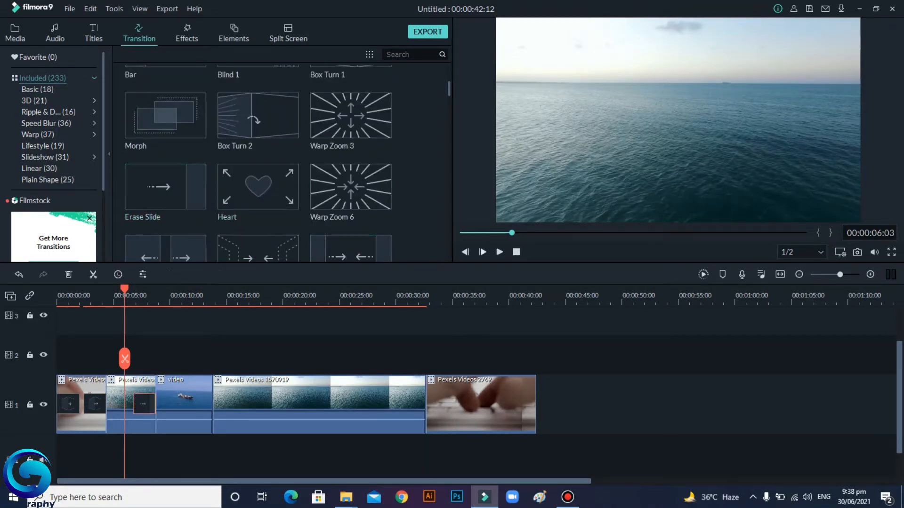
pyautogui.click(500, 252)
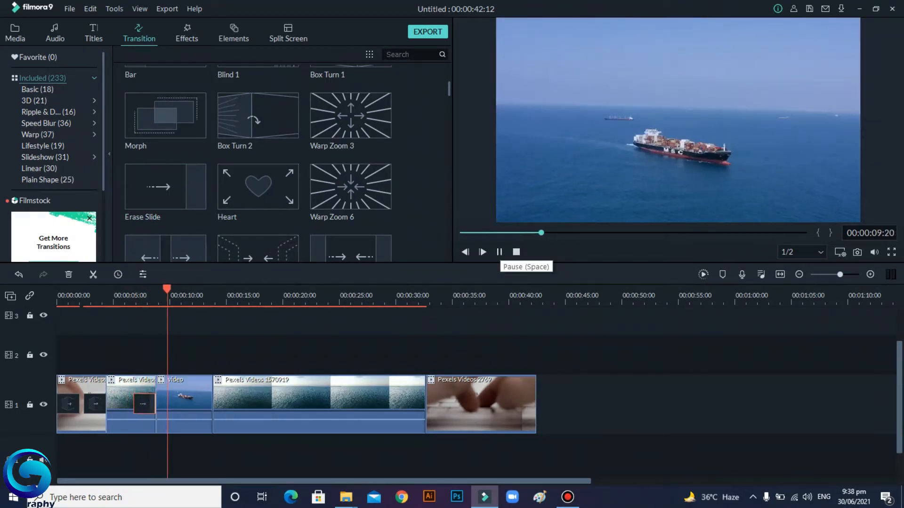
pyautogui.click(499, 252)
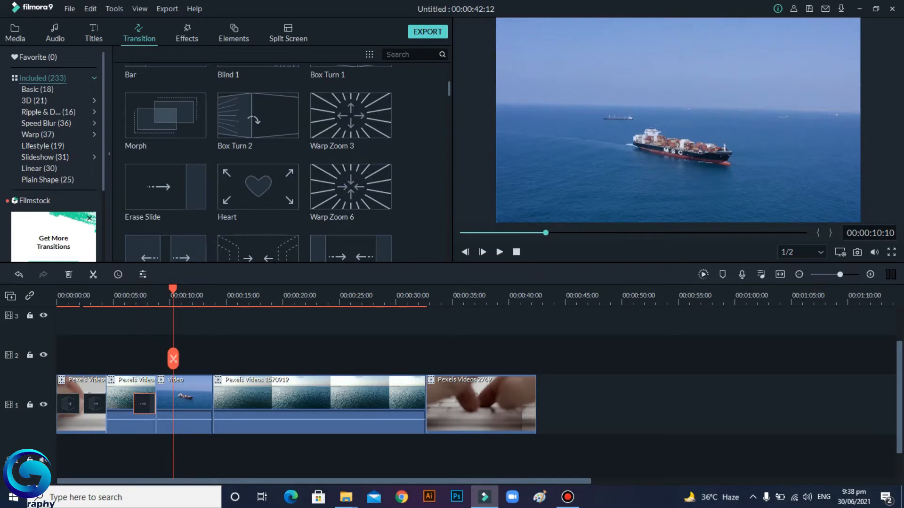
# Step: Split the Pexels Videos 1570919 clip at about 20 seconds into the timeline
pyautogui.moveTo(173, 363); pyautogui.dragTo(279, 363)
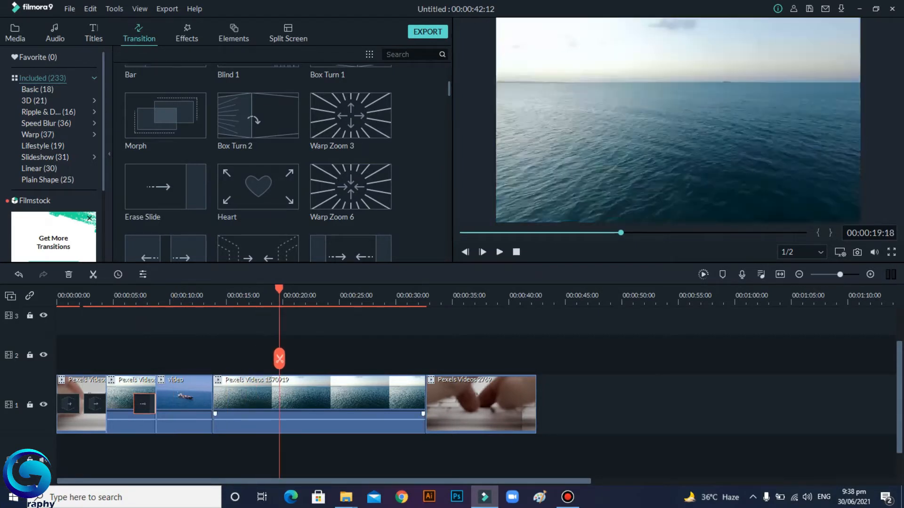
pyautogui.click(301, 400)
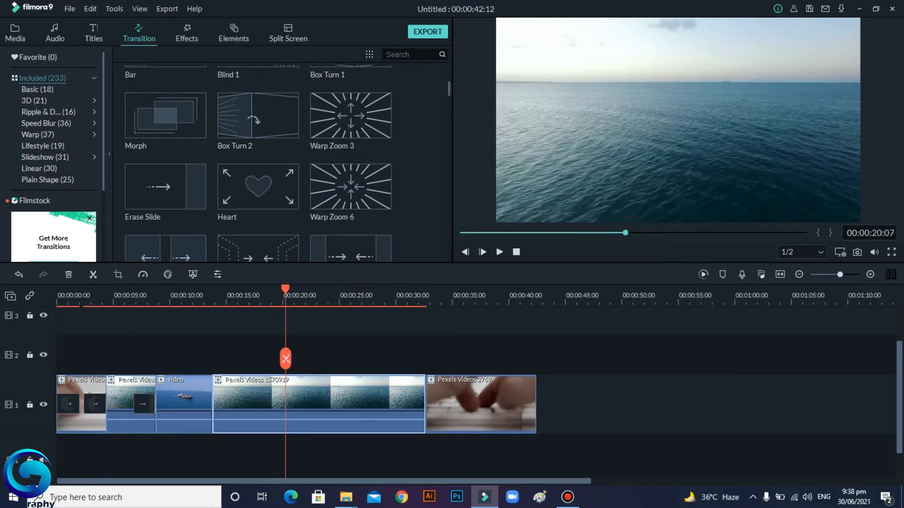
pyautogui.click(285, 359)
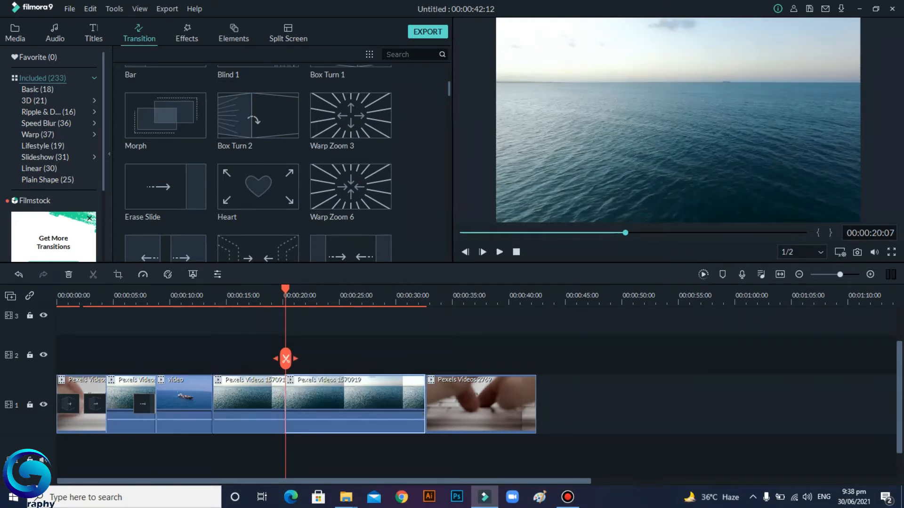
pyautogui.click(254, 401)
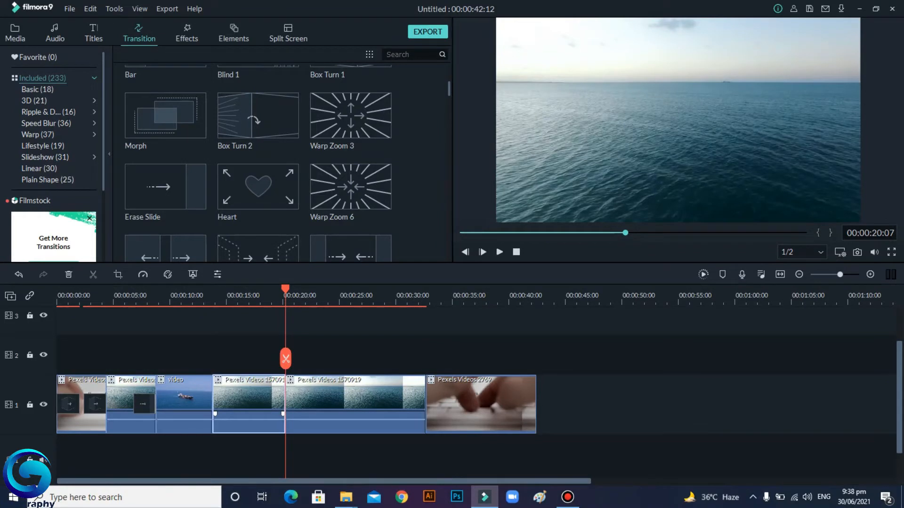
pyautogui.click(324, 401)
pyautogui.click(254, 402)
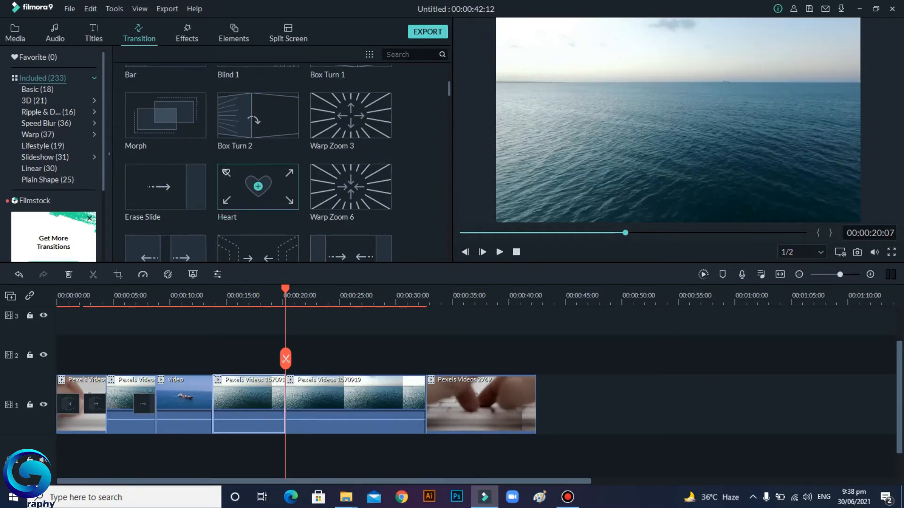
# Step: Apply the Swirl transition to the first part of the split Pexels Videos 1570919 clip and preview it
pyautogui.scroll(-3, 258, 207)
pyautogui.scroll(3, 351, 149)
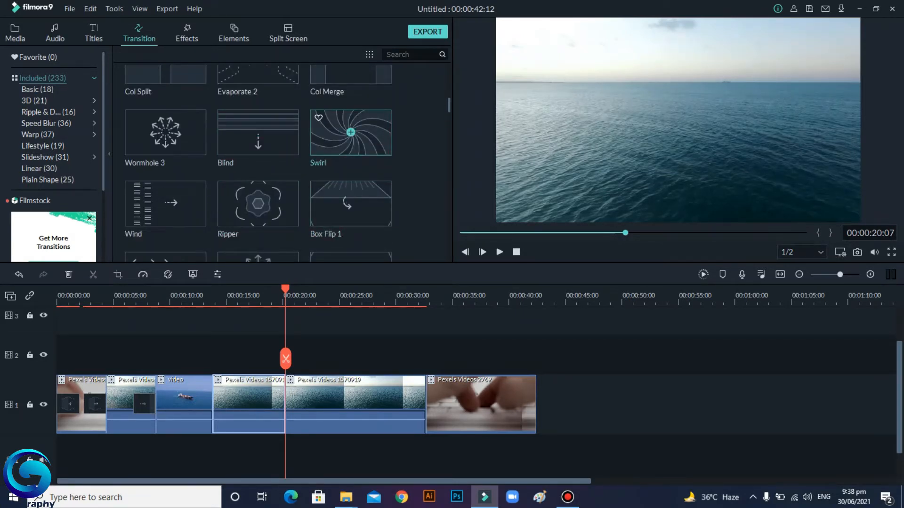
pyautogui.moveTo(350, 132); pyautogui.dragTo(286, 409)
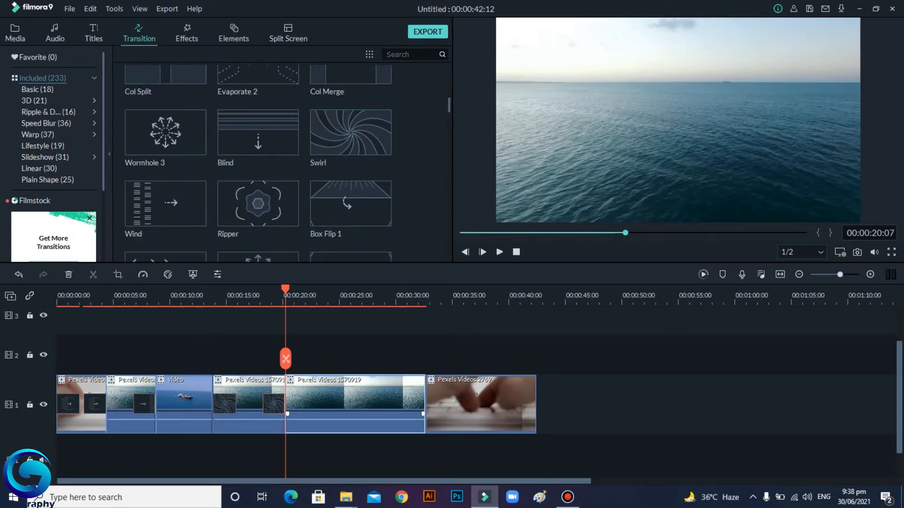
pyautogui.moveTo(285, 289); pyautogui.dragTo(203, 289)
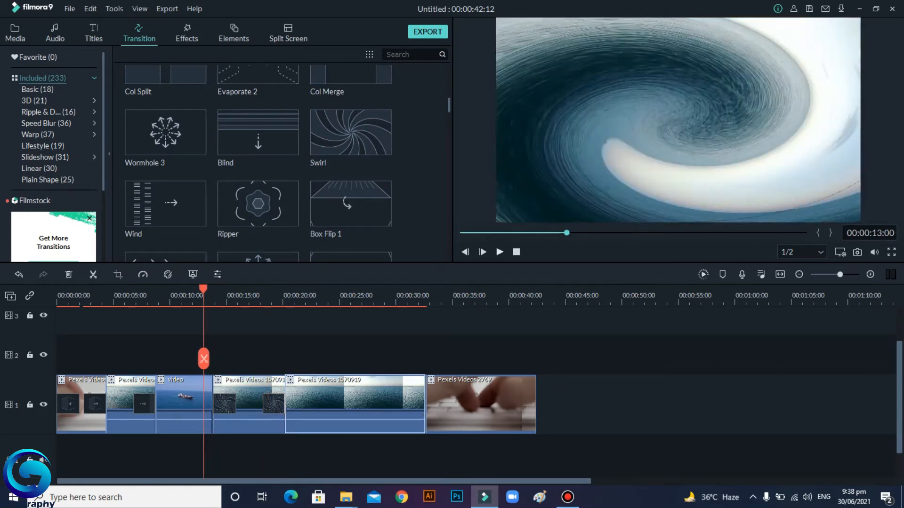
pyautogui.click(499, 252)
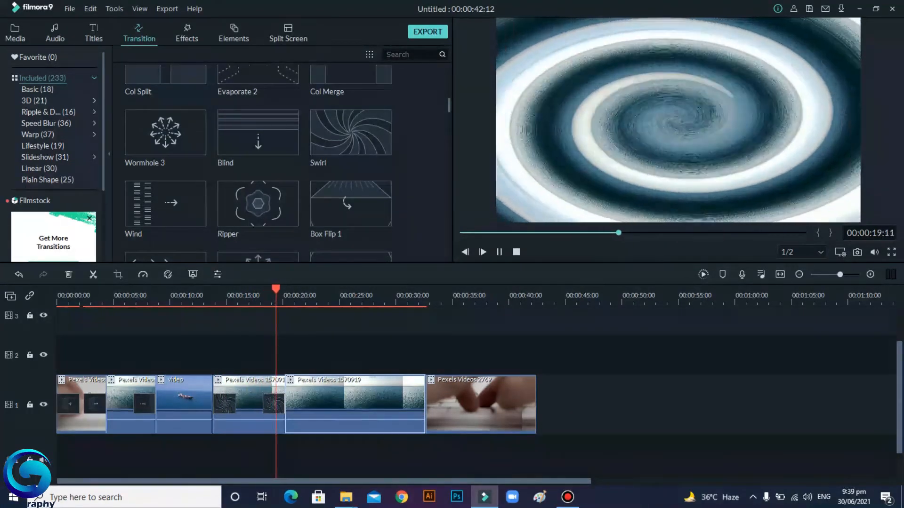
pyautogui.moveTo(284, 359); pyautogui.dragTo(210, 358)
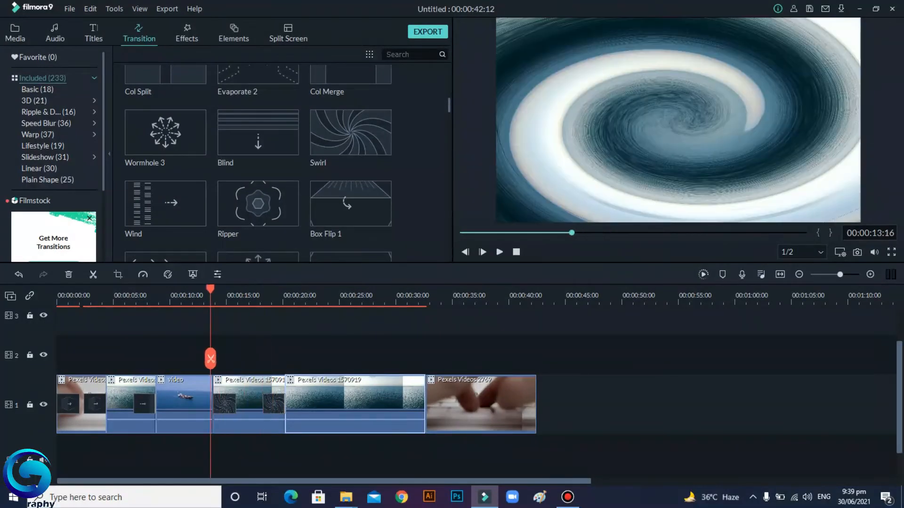
pyautogui.press('space')
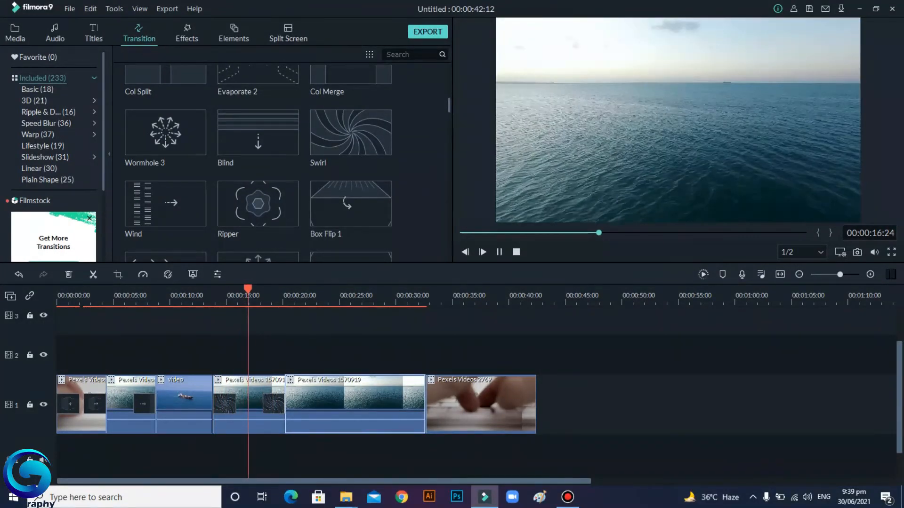
pyautogui.press('space')
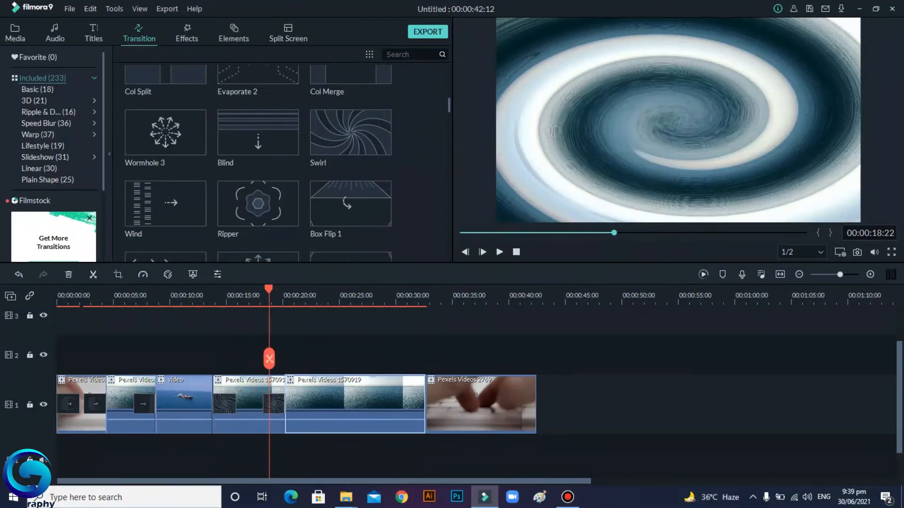
# Step: Delete the Swirl transition at the split point between the two Pexels Videos 1570919 parts
pyautogui.moveTo(269, 290); pyautogui.dragTo(253, 289)
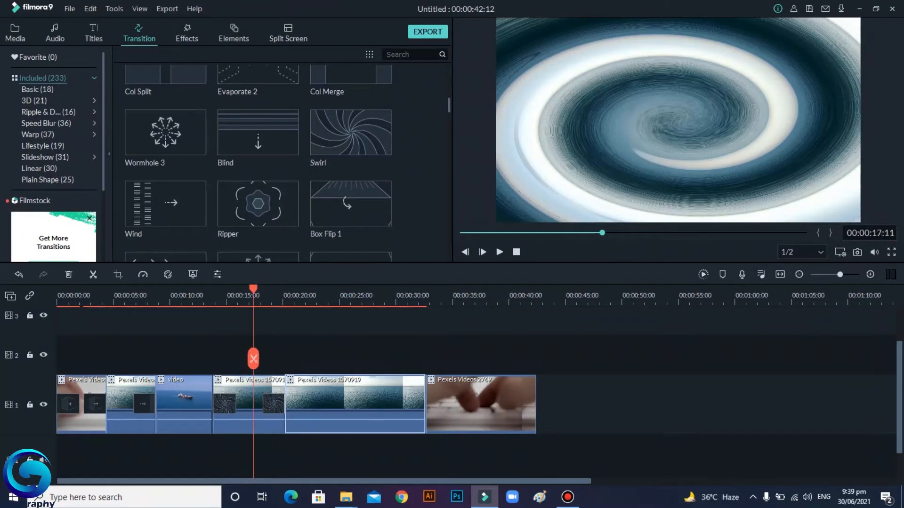
pyautogui.click(274, 404)
pyautogui.press('Delete')
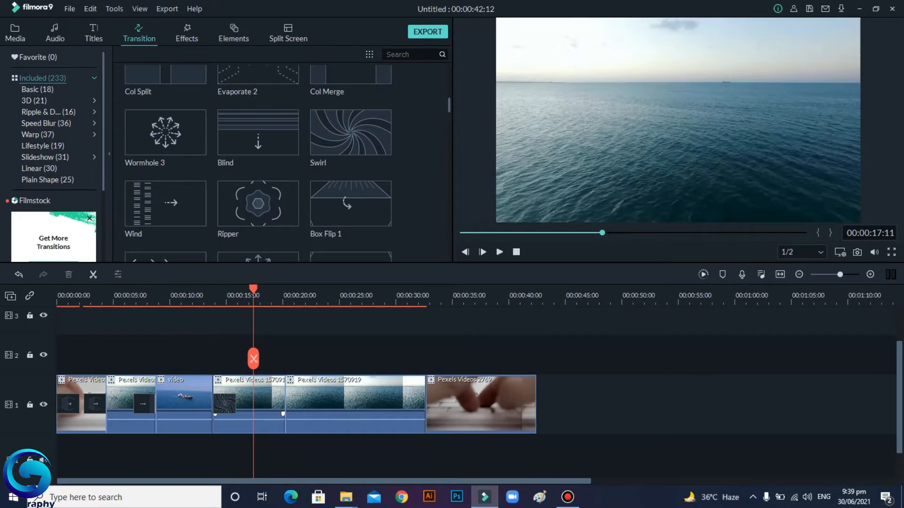
# Step: Add the Old video effect on the second track at about 22 seconds into the timeline
pyautogui.moveTo(350, 132)
pyautogui.moveTo(253, 289); pyautogui.dragTo(57, 290)
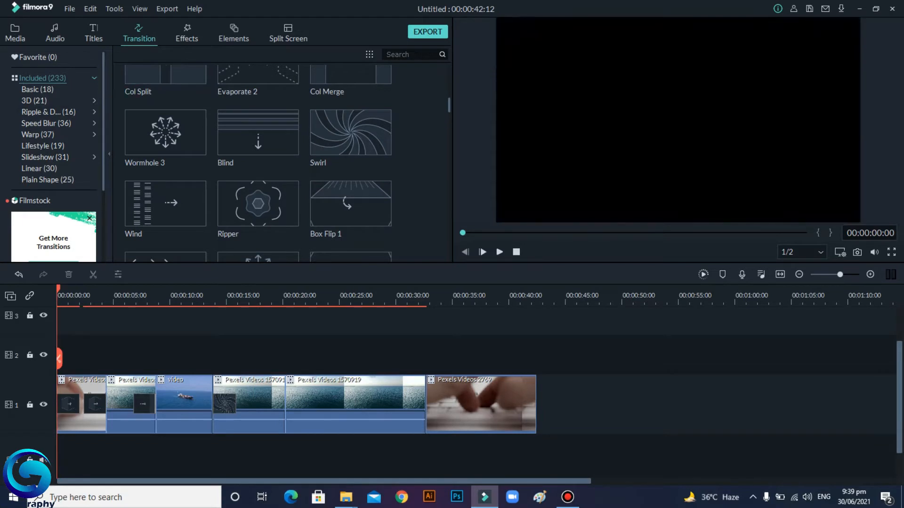
pyautogui.click(187, 33)
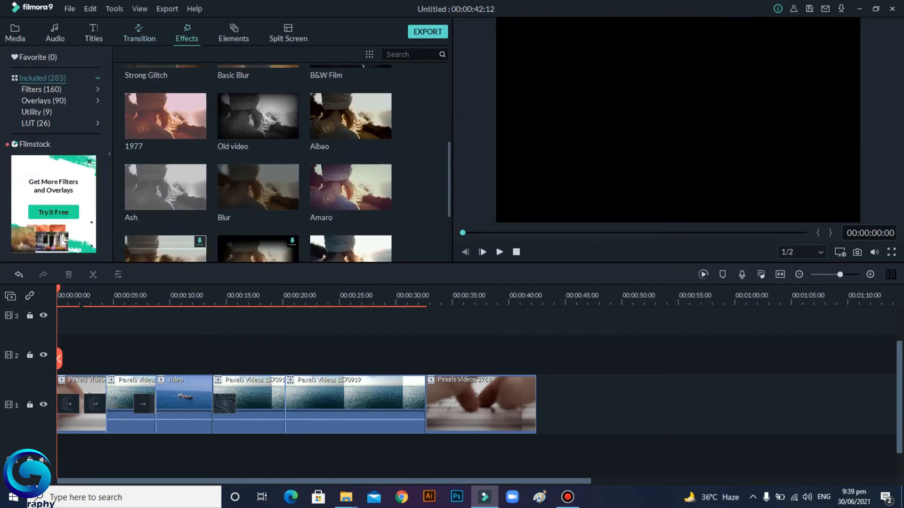
pyautogui.moveTo(59, 359); pyautogui.dragTo(306, 358)
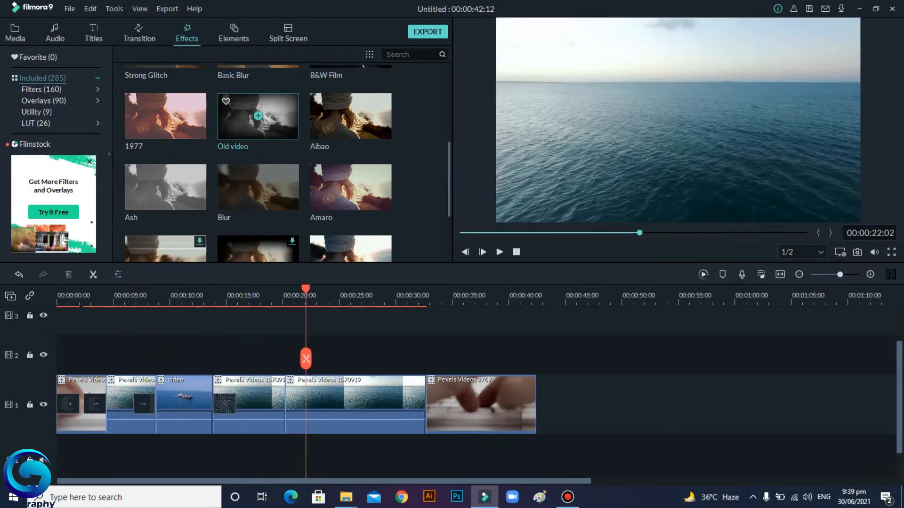
pyautogui.click(258, 115)
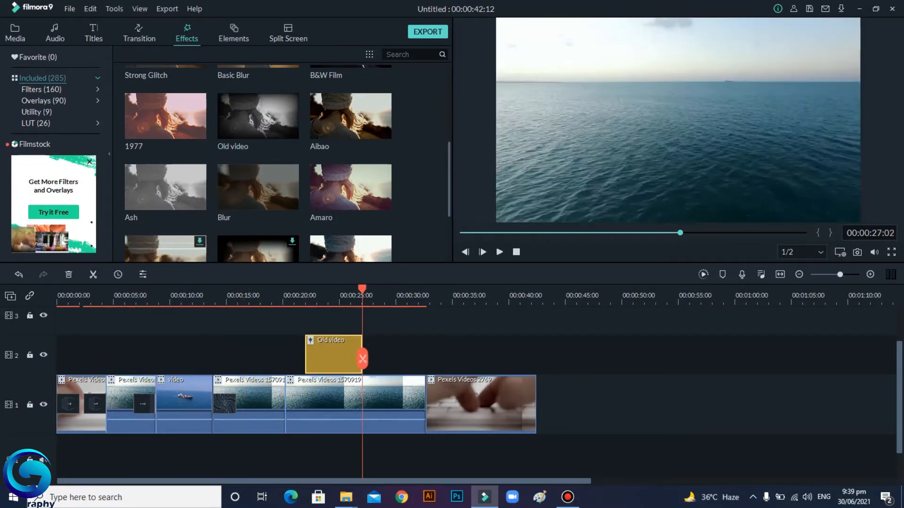
# Step: Play back the section with the Old video effect to review it
pyautogui.moveTo(362, 359); pyautogui.dragTo(297, 359)
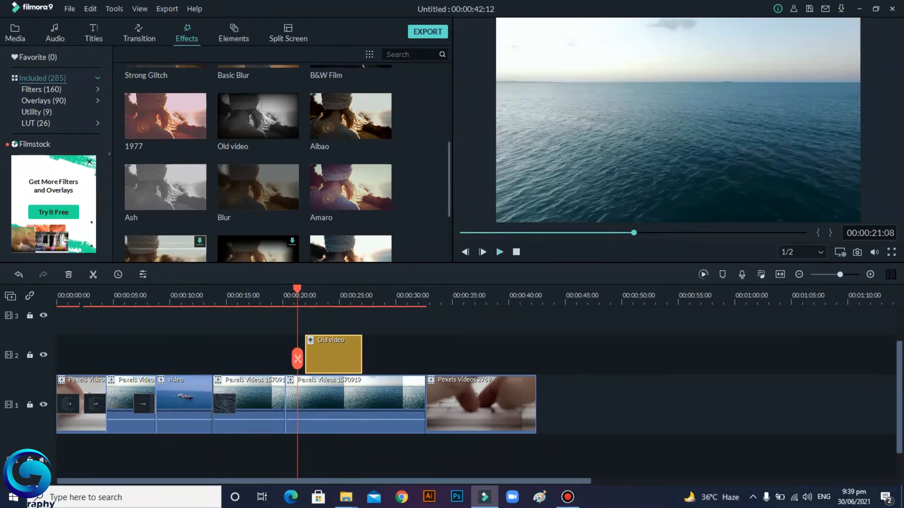
pyautogui.click(499, 252)
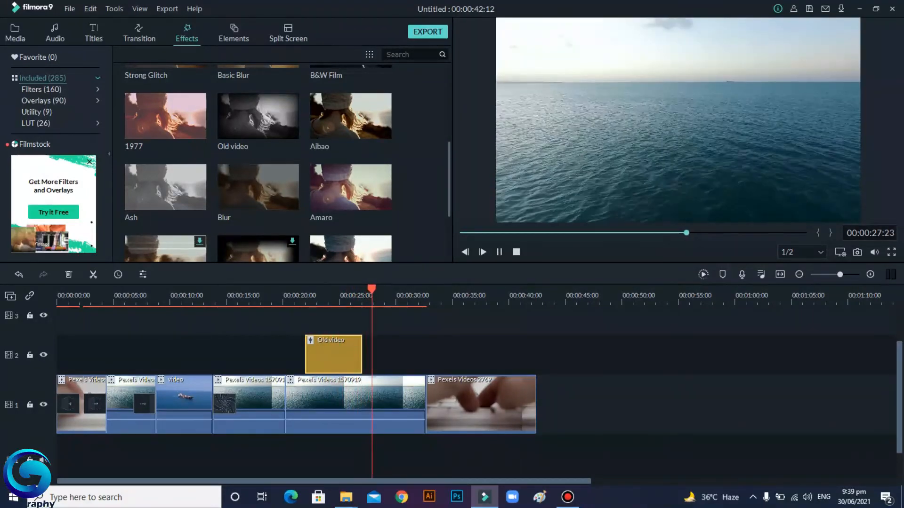
pyautogui.press('space')
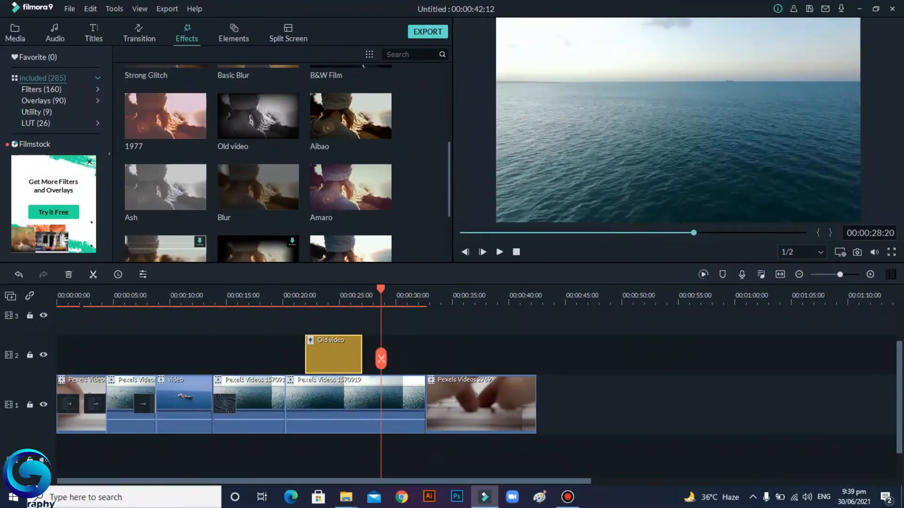
pyautogui.moveTo(381, 359); pyautogui.dragTo(166, 359)
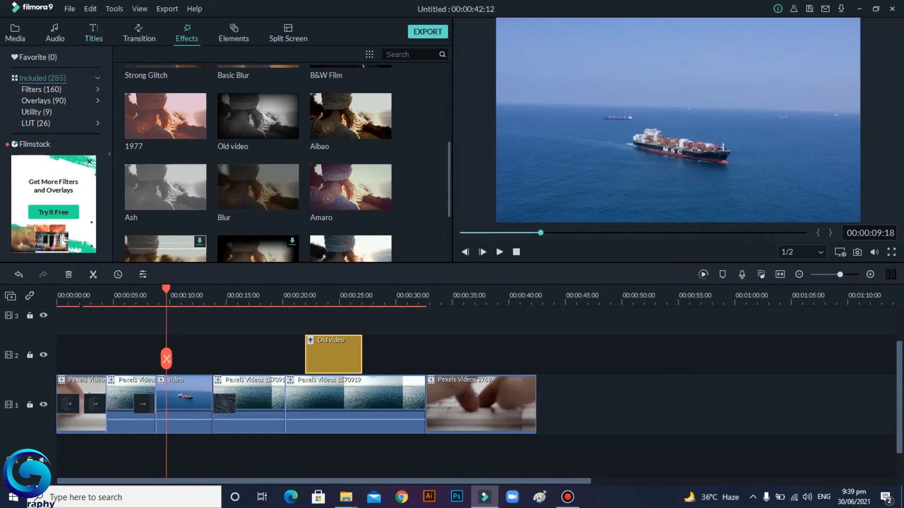
# Step: Add the New LowerThirds 6 title to the second track at about 10 seconds and play it back
pyautogui.click(94, 34)
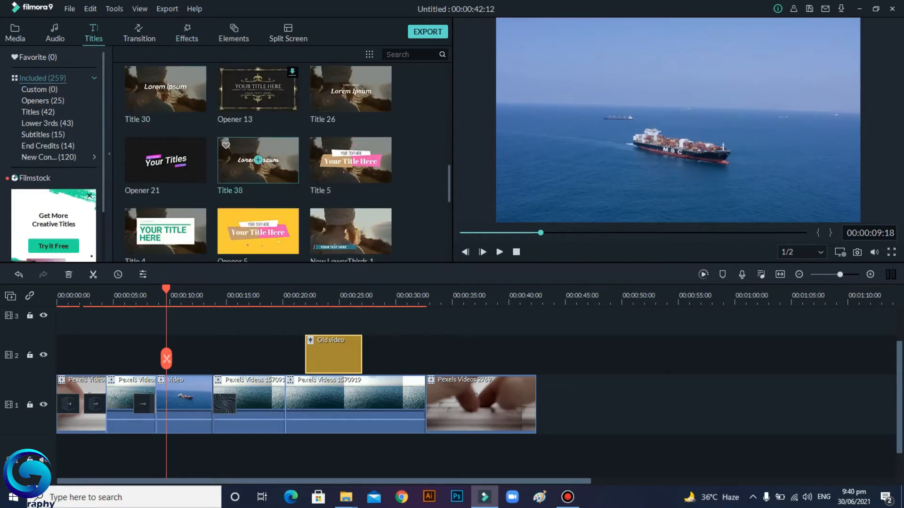
pyautogui.scroll(-5, 258, 160)
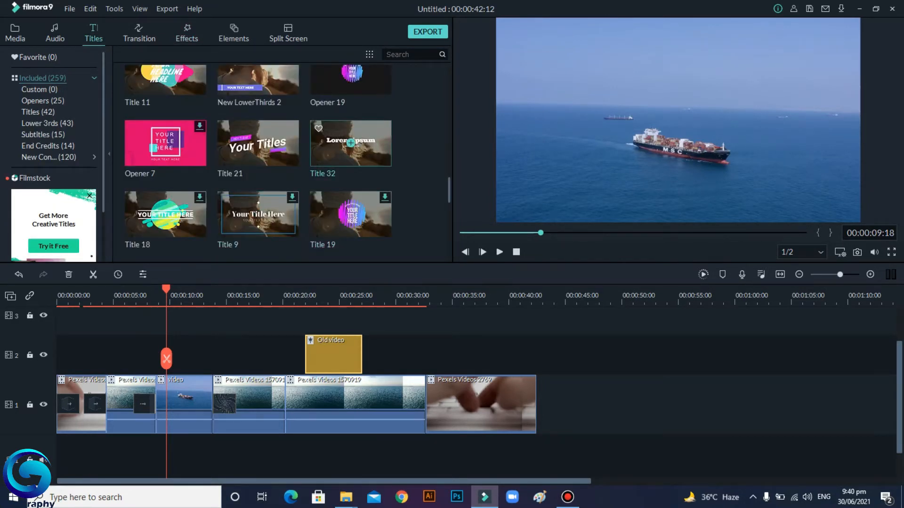
pyautogui.scroll(-5, 258, 214)
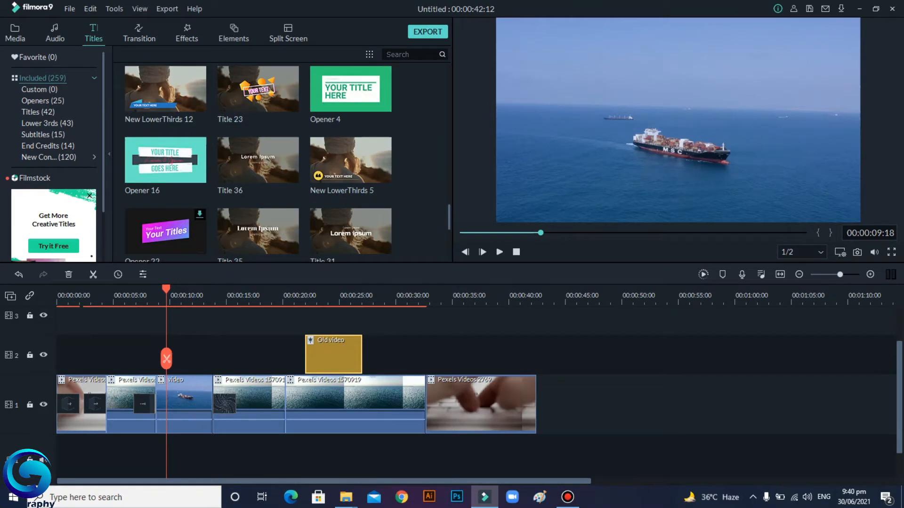
pyautogui.scroll(-3, 353, 189)
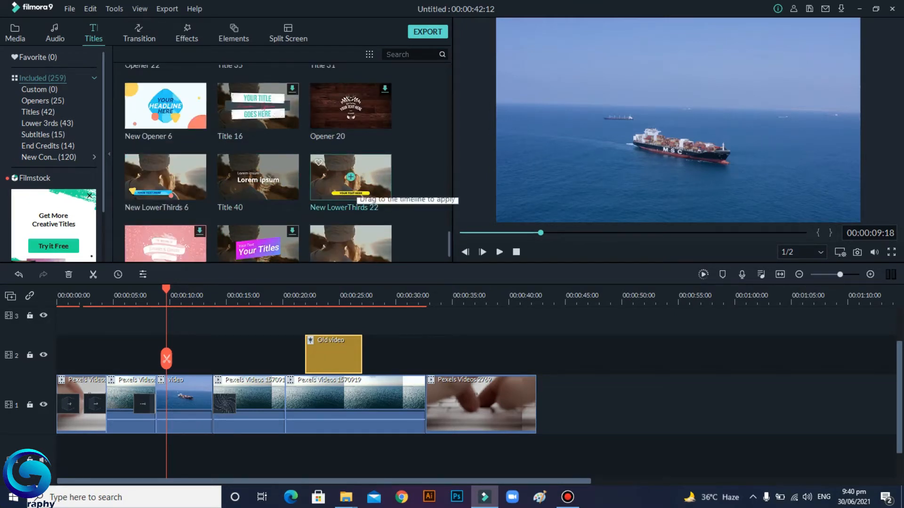
pyautogui.click(165, 177)
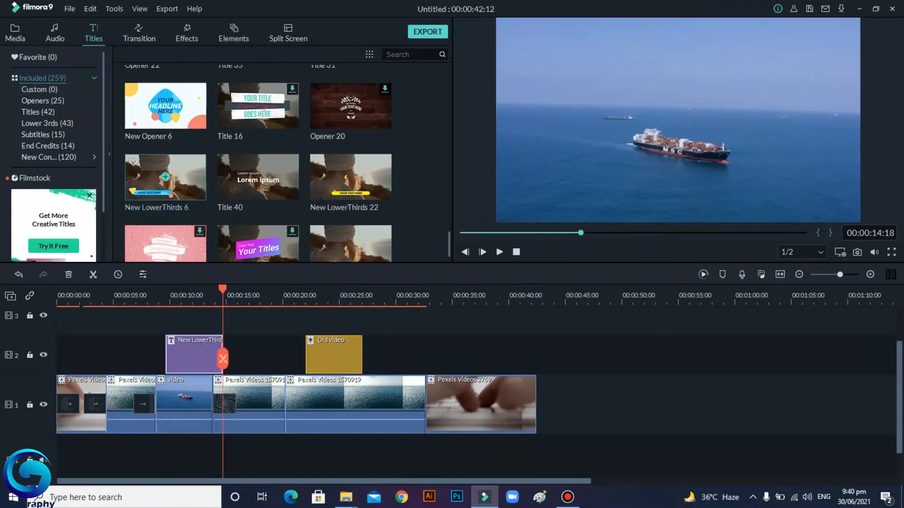
pyautogui.moveTo(223, 359); pyautogui.dragTo(163, 359)
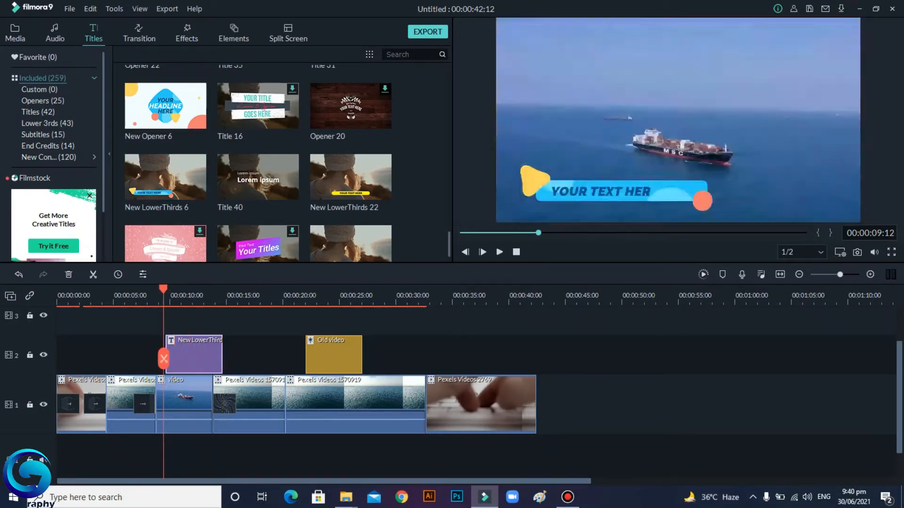
pyautogui.press('space')
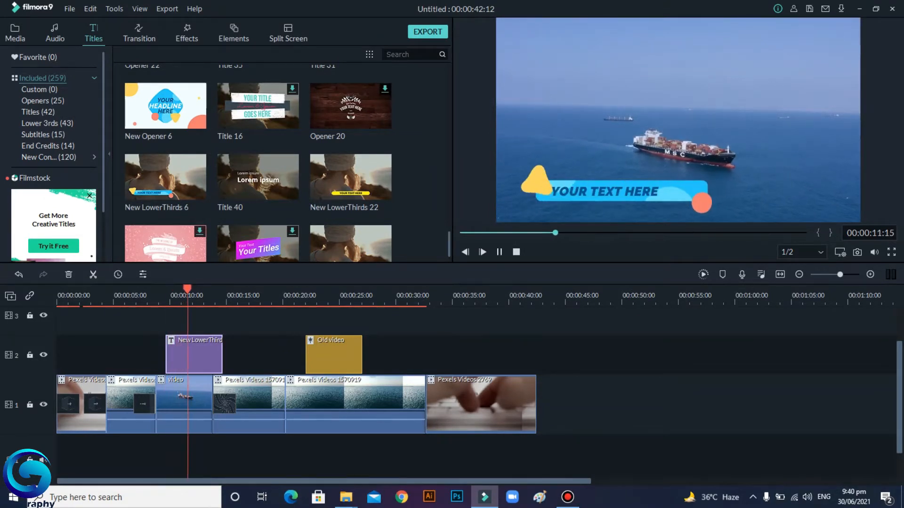
# Step: Replace the lower-third title's placeholder text with "like & subscribe"
pyautogui.doubleClick(188, 359)
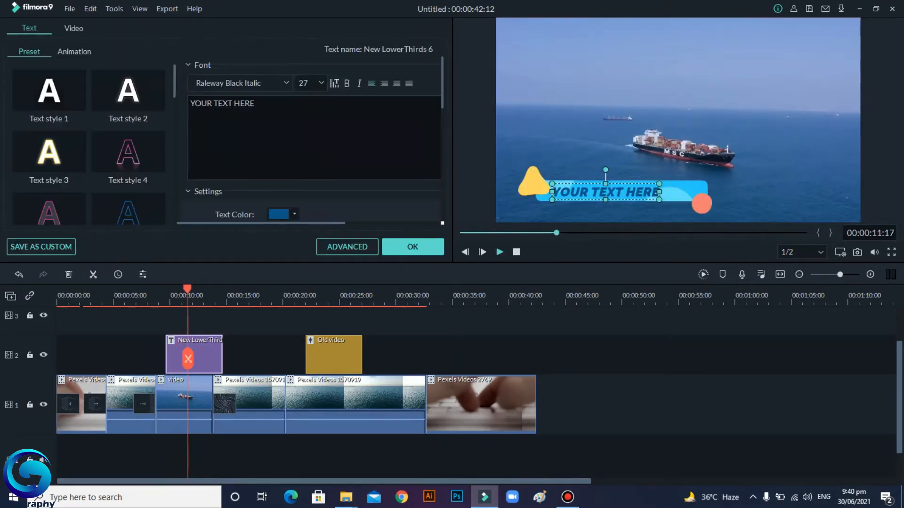
pyautogui.press('BackSpace')
pyautogui.press('BackSpace')
pyautogui.press('BackSpace')
pyautogui.press('BackSpace')
pyautogui.press('BackSpace')
pyautogui.press('BackSpace')
pyautogui.press('BackSpace')
pyautogui.press('BackSpace')
pyautogui.press('BackSpace')
pyautogui.press('BackSpace')
pyautogui.press('BackSpace')
pyautogui.press('BackSpace')
pyautogui.press('BackSpace')
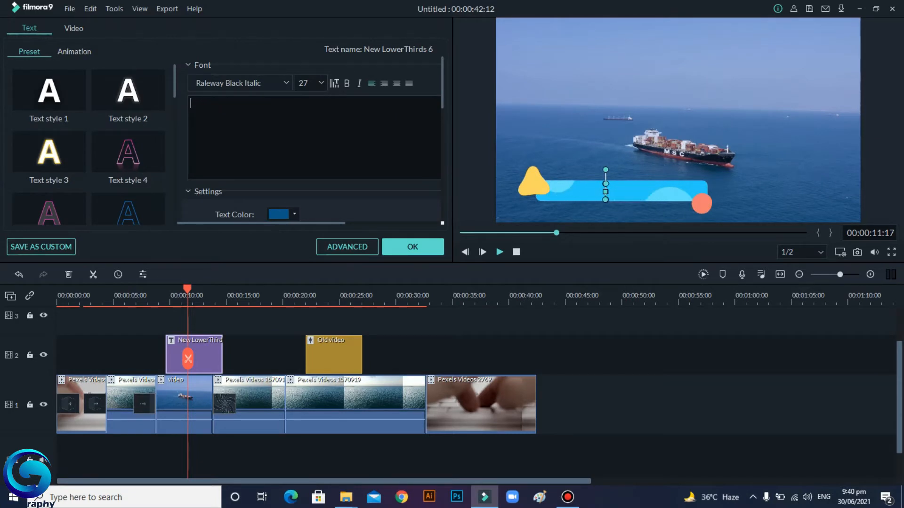
pyautogui.write('like ')
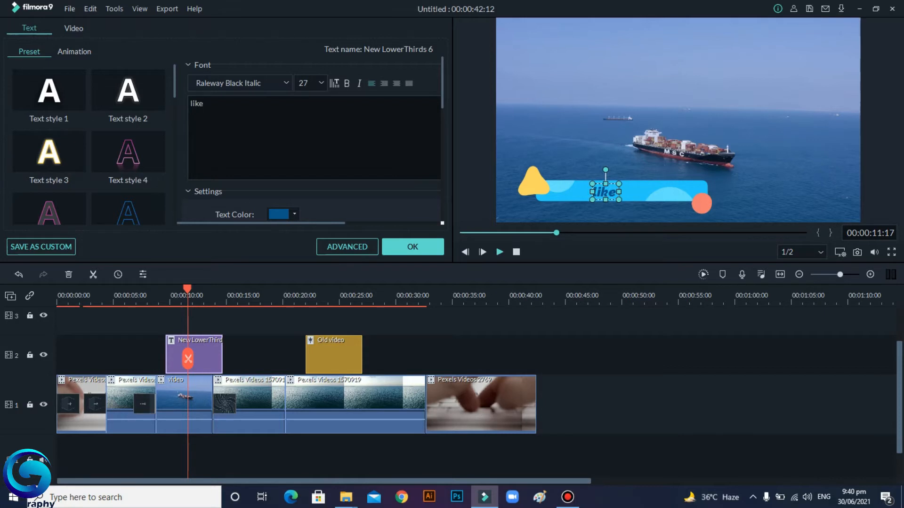
pyautogui.write('& sub')
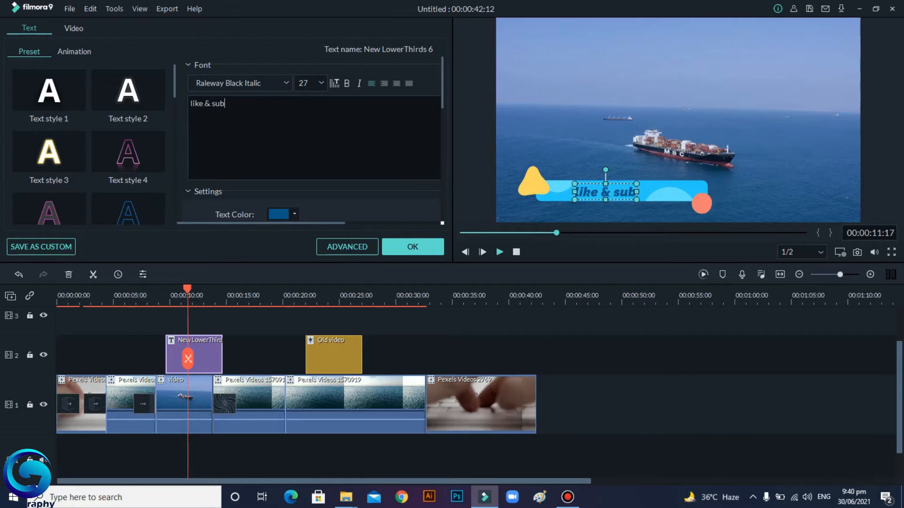
pyautogui.write('scribe')
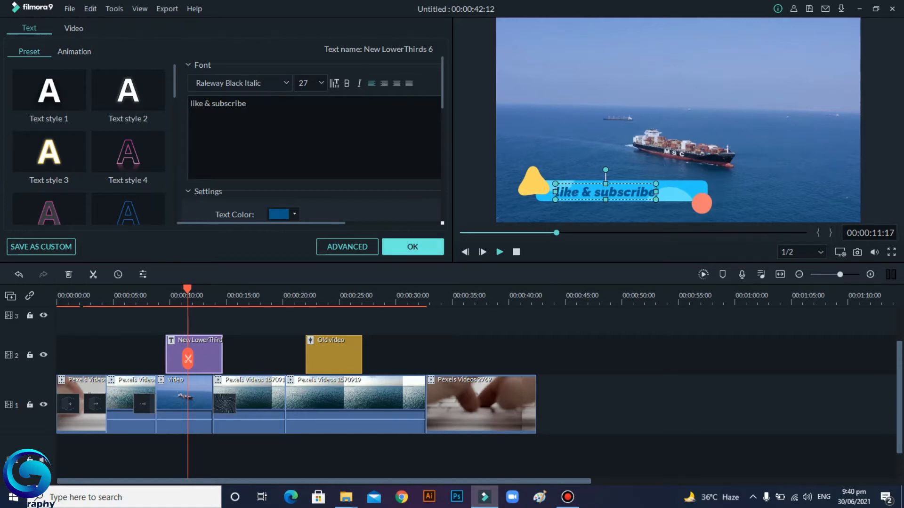
pyautogui.click(412, 247)
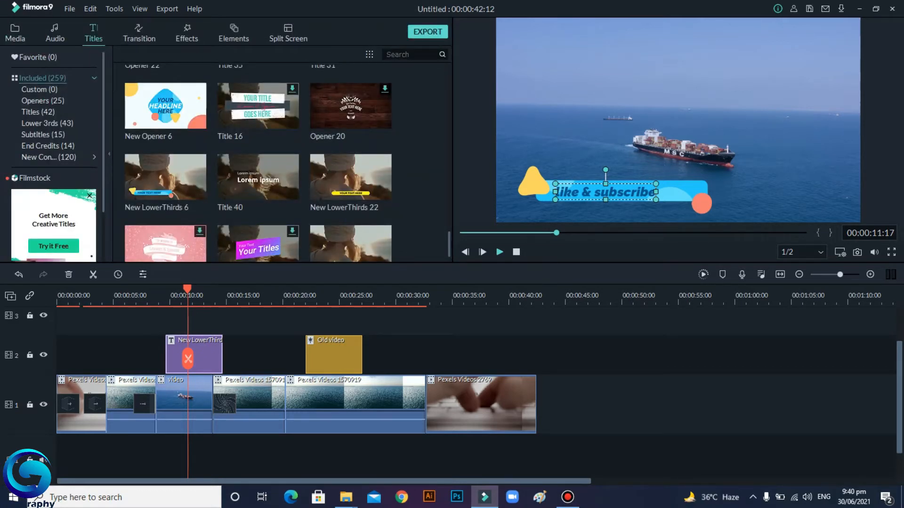
# Step: Change the lower-third title's font to ROMANTICE
pyautogui.doubleClick(202, 358)
pyautogui.click(321, 83)
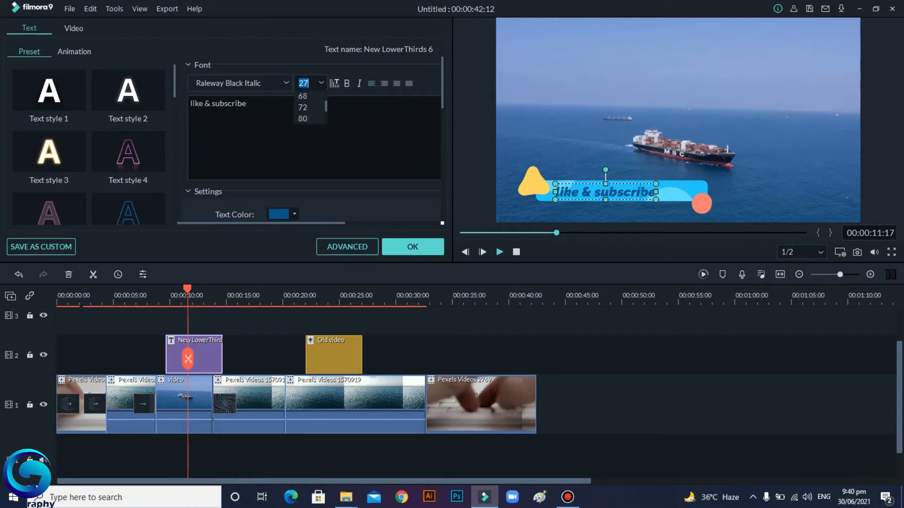
pyautogui.scroll(-2, 309, 119)
pyautogui.scroll(2, 310, 119)
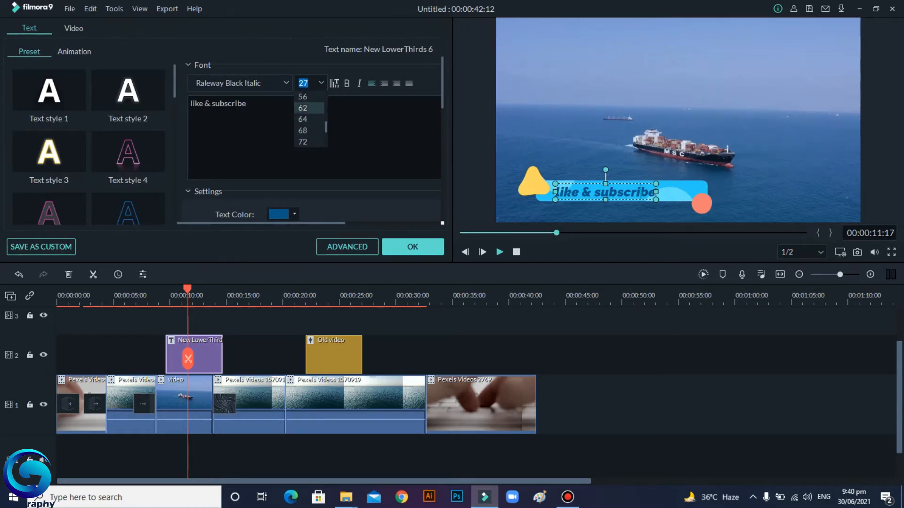
pyautogui.scroll(3, 309, 108)
pyautogui.click(286, 83)
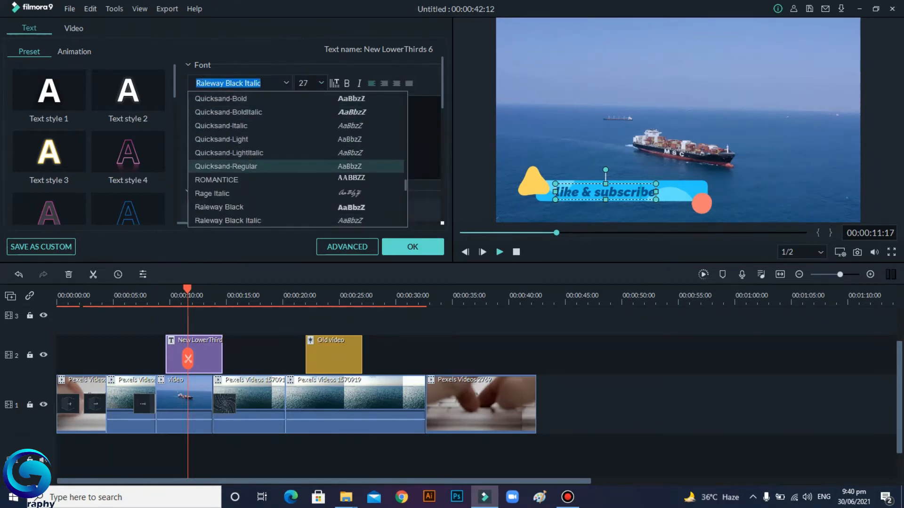
pyautogui.click(226, 166)
pyautogui.click(286, 83)
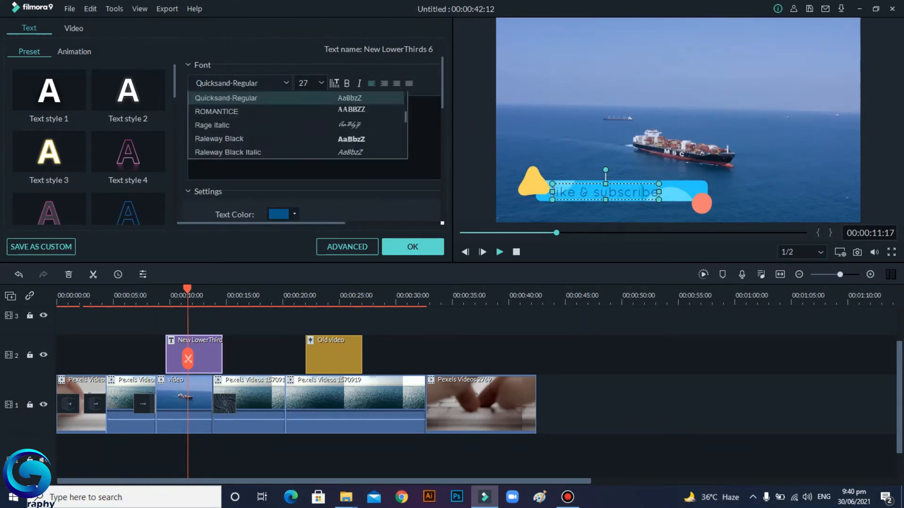
pyautogui.click(225, 179)
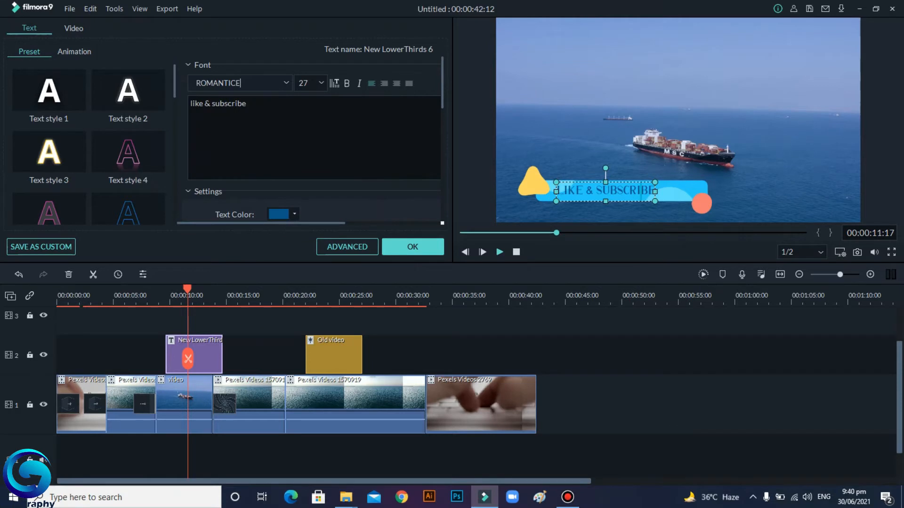
pyautogui.scroll(-2, 313, 142)
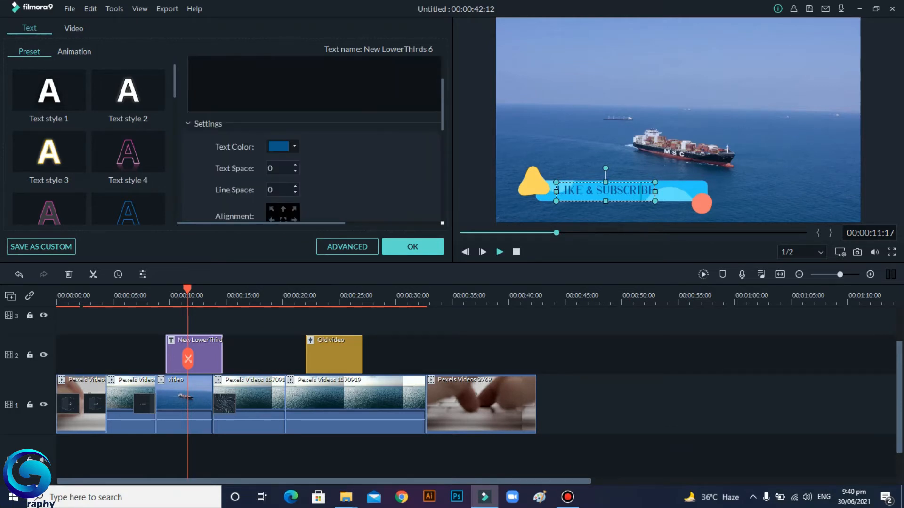
pyautogui.scroll(-1, 313, 141)
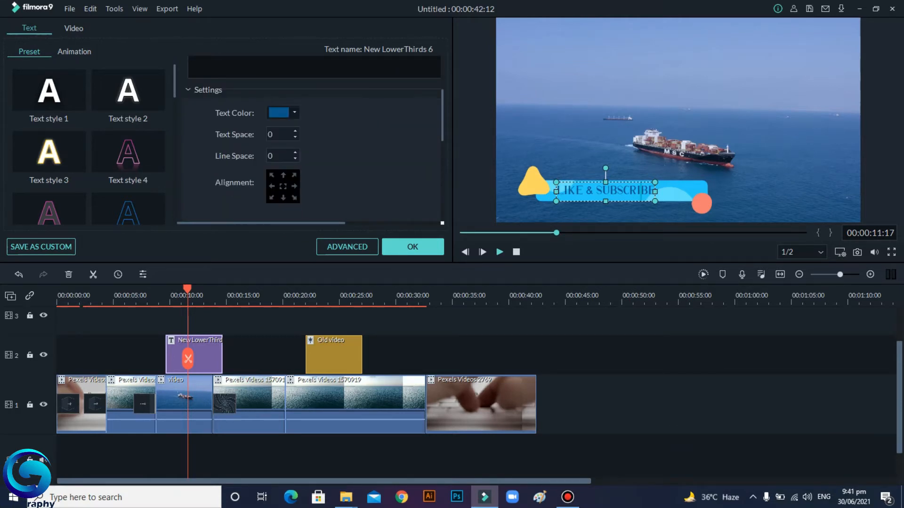
pyautogui.click(413, 246)
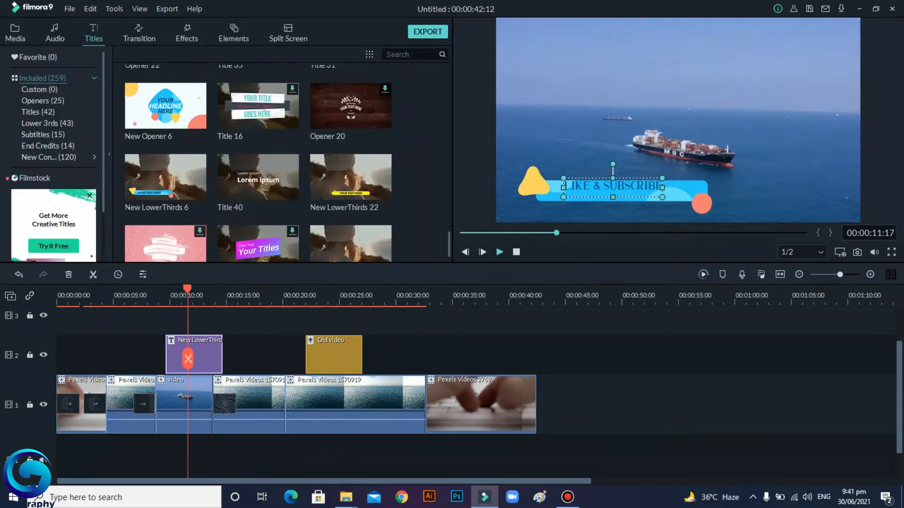
# Step: Move the title text slightly lower within the banner and play the timeline from about 6 seconds
pyautogui.moveTo(612, 188); pyautogui.dragTo(612, 195)
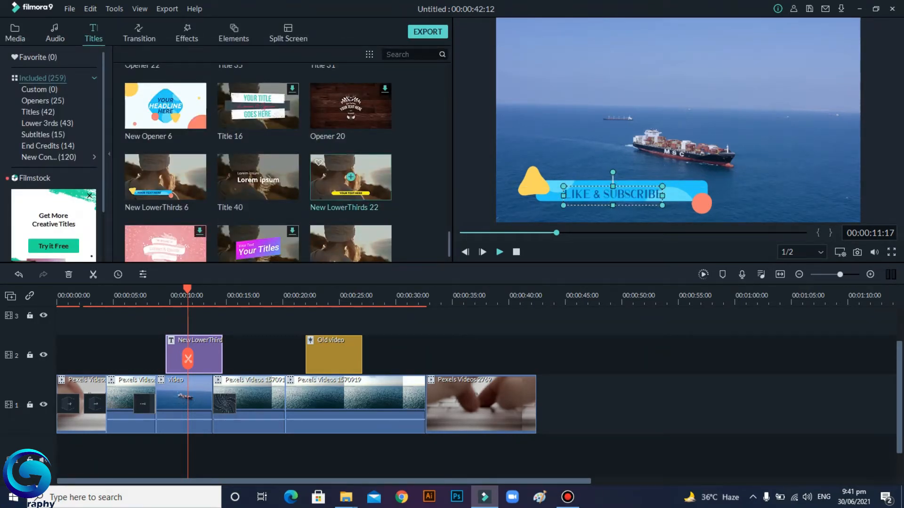
pyautogui.scroll(-3, 351, 177)
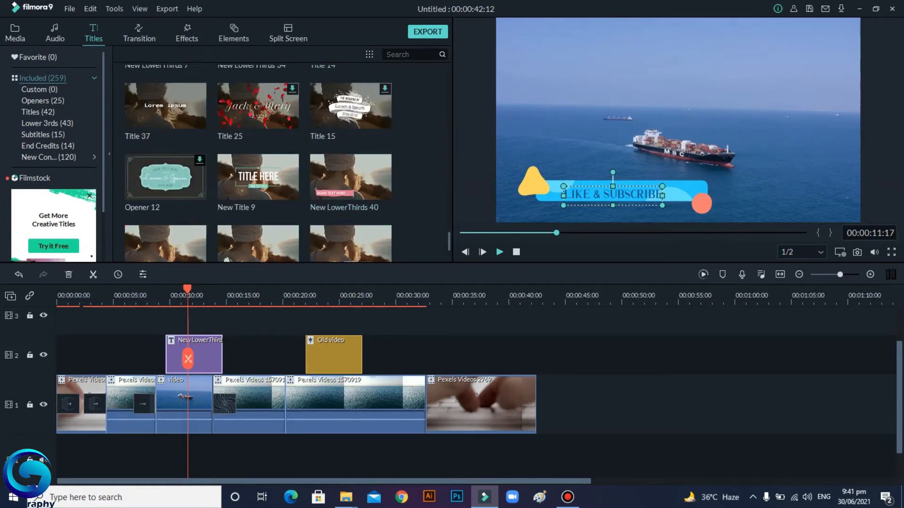
pyautogui.moveTo(188, 359); pyautogui.dragTo(129, 358)
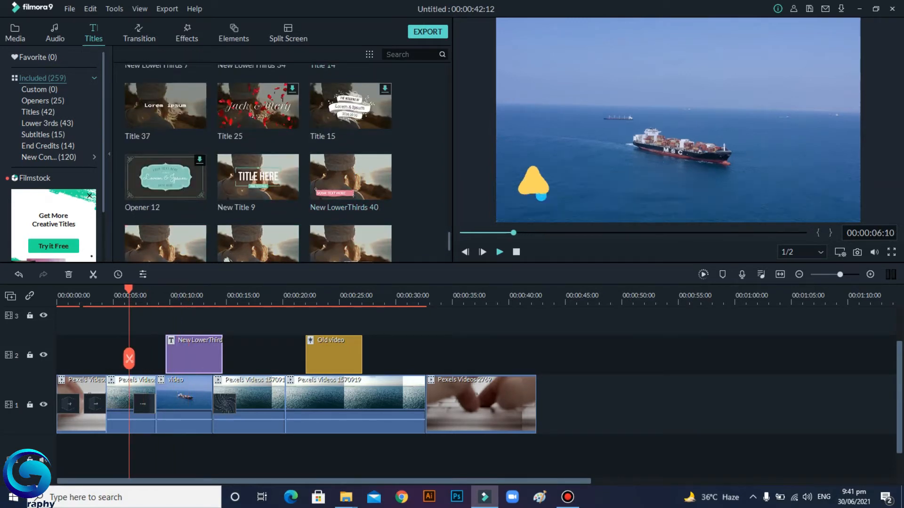
pyautogui.click(499, 251)
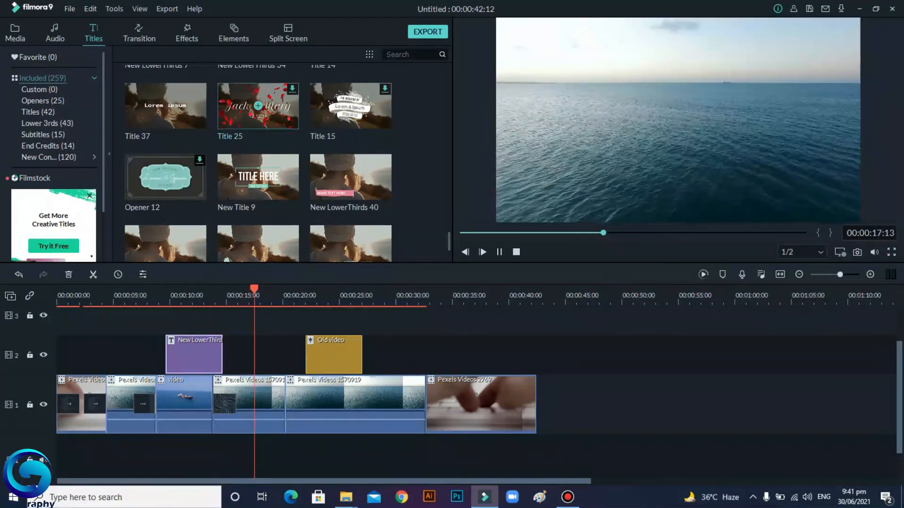
# Step: Browse the element categories in the Elements library
pyautogui.click(233, 33)
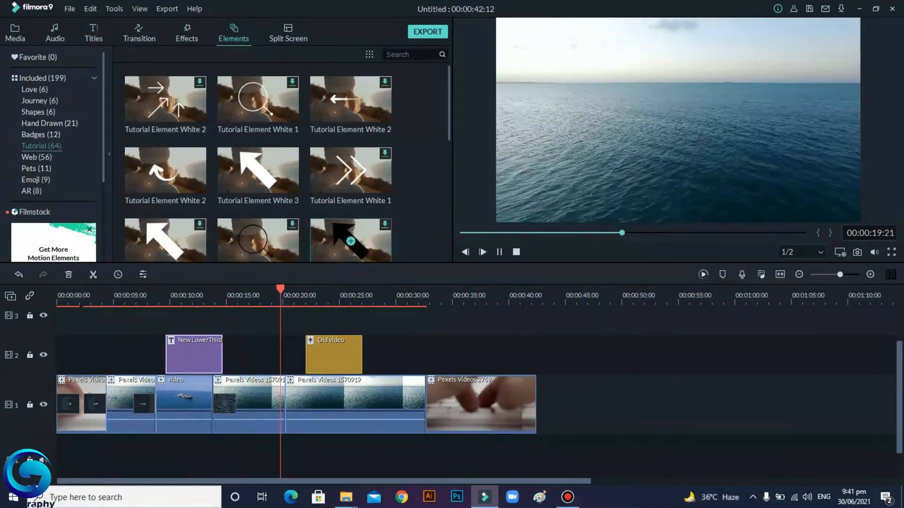
pyautogui.scroll(-10, 258, 169)
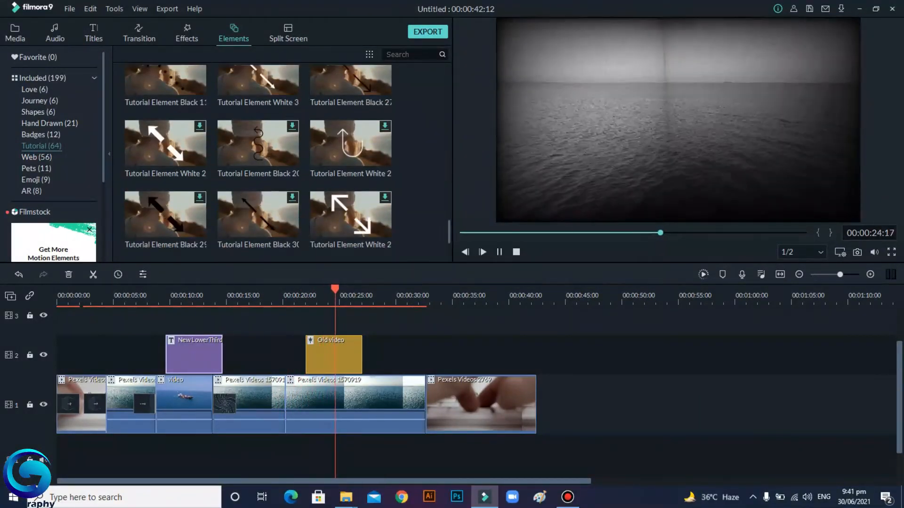
pyautogui.scroll(10, 258, 165)
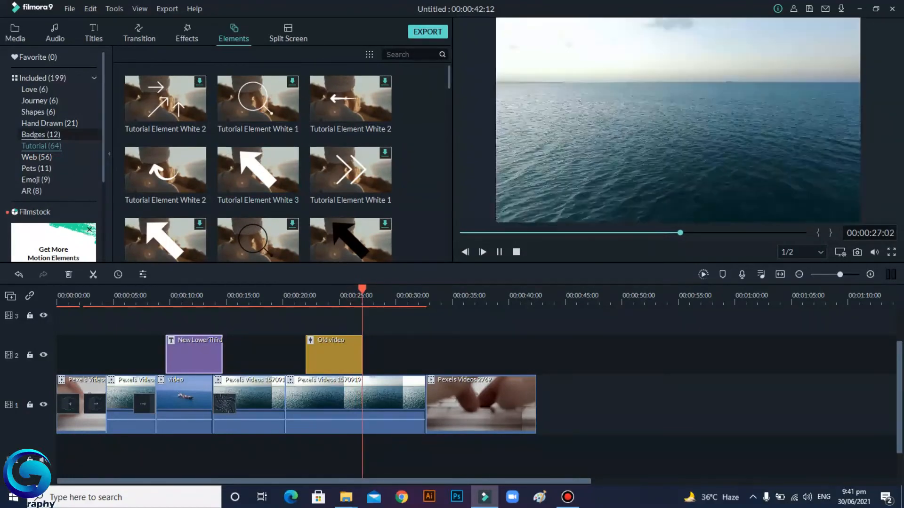
pyautogui.click(40, 135)
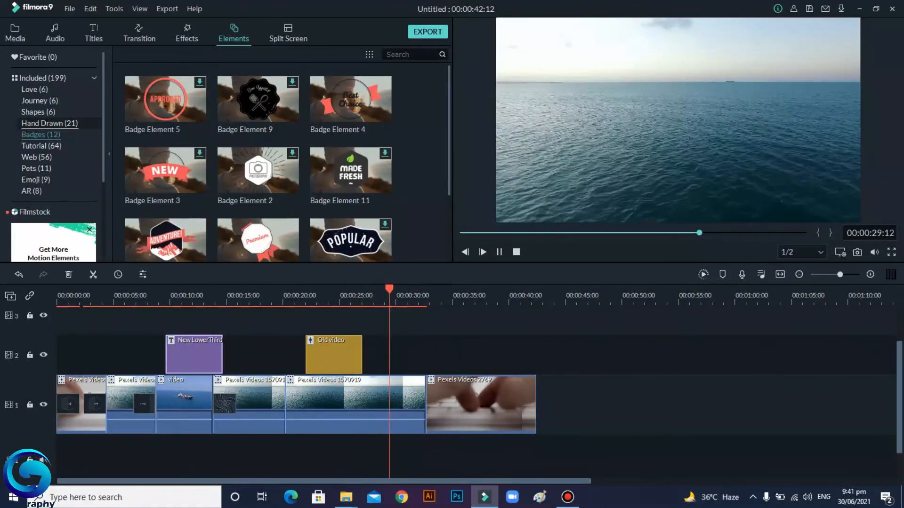
pyautogui.scroll(-2, 257, 165)
pyautogui.scroll(2, 258, 165)
pyautogui.click(35, 90)
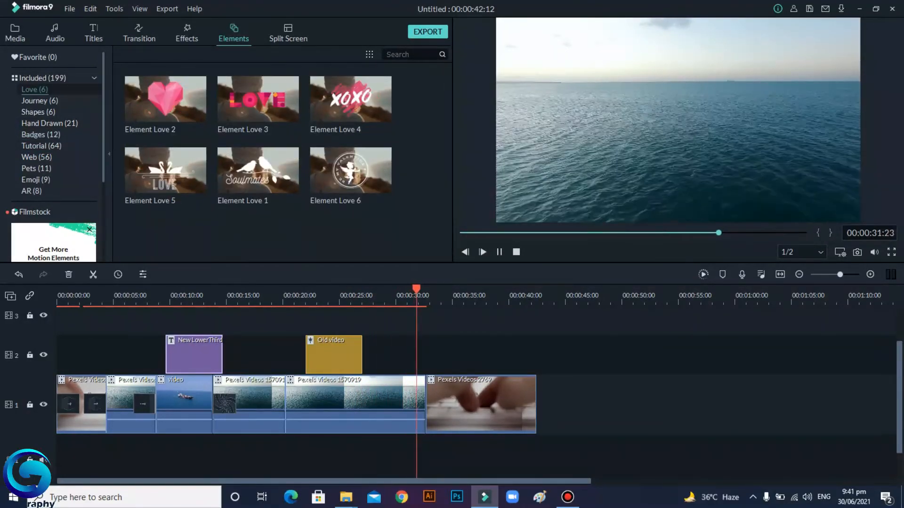
pyautogui.click(40, 101)
pyautogui.click(38, 112)
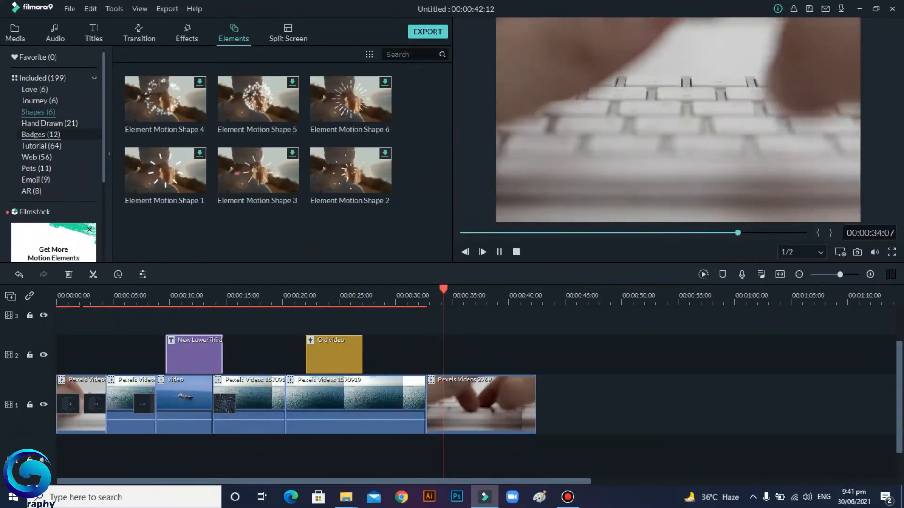
pyautogui.click(41, 135)
pyautogui.click(49, 123)
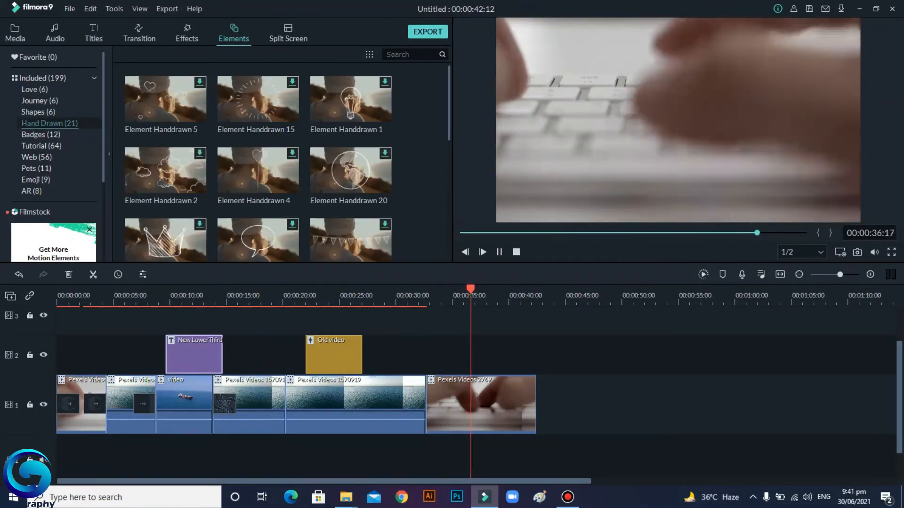
pyautogui.scroll(-4, 258, 164)
pyautogui.click(36, 180)
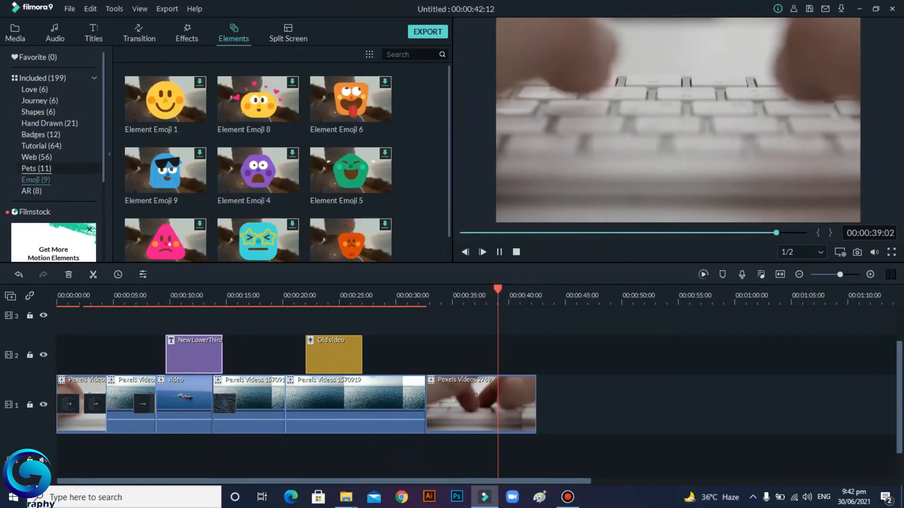
pyautogui.scroll(1, 166, 97)
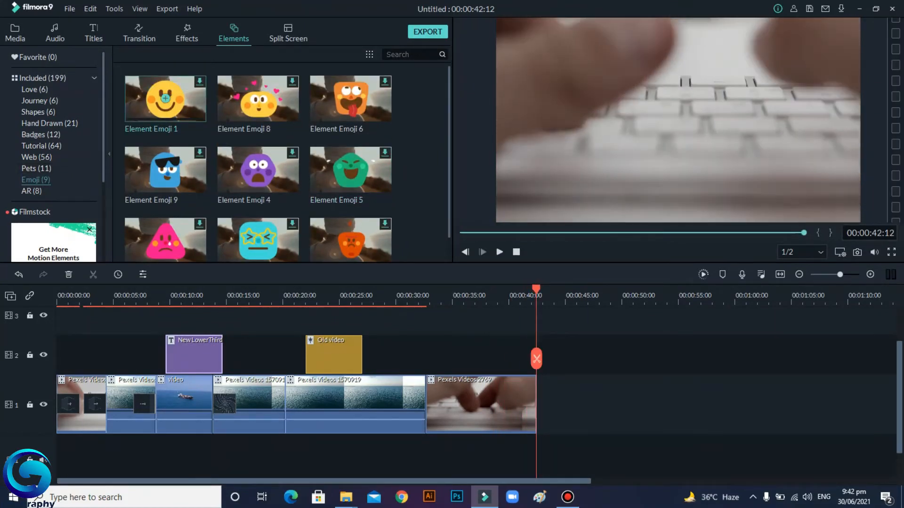
# Step: Download Element Emoji 1, place it on the second track at about 34 seconds, and play it back
pyautogui.click(165, 97)
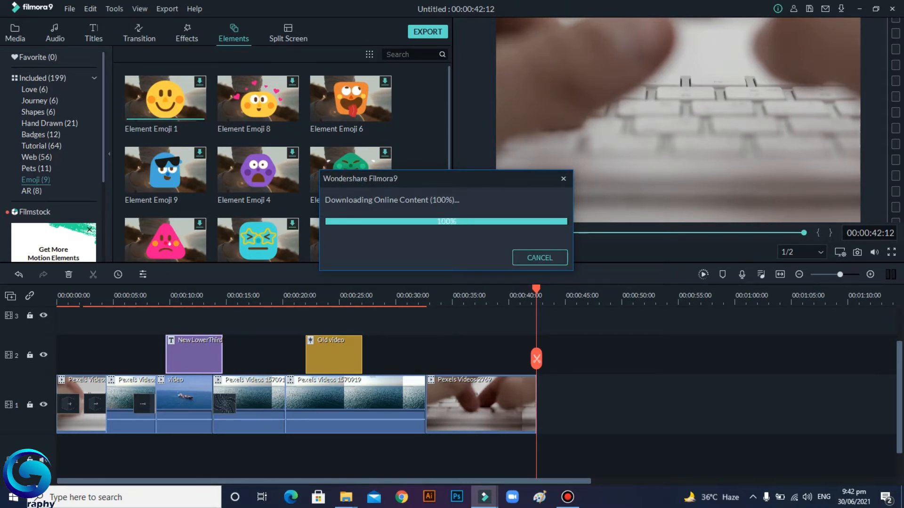
pyautogui.moveTo(564, 404); pyautogui.dragTo(471, 356)
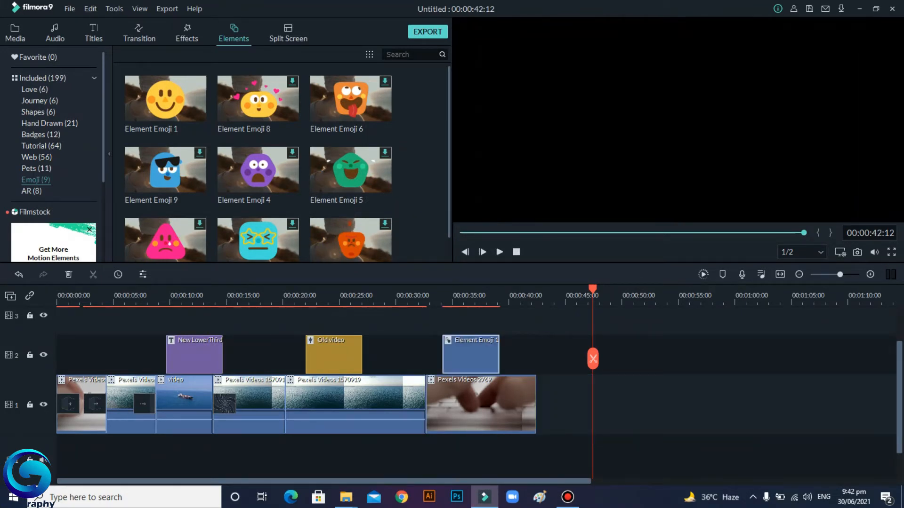
pyautogui.moveTo(592, 359); pyautogui.dragTo(433, 358)
pyautogui.press('space')
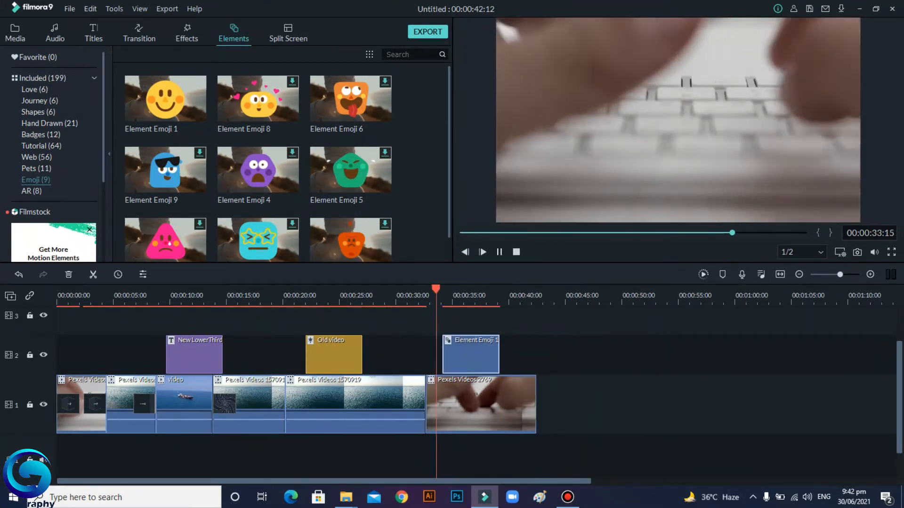
pyautogui.click(499, 252)
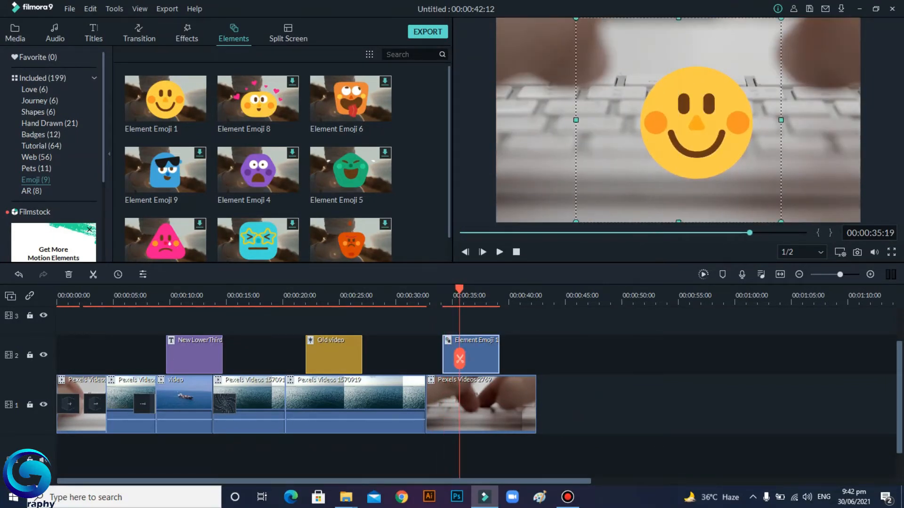
# Step: Shrink the emoji and move it to the upper-right corner of the frame, then preview it
pyautogui.moveTo(781, 18); pyautogui.dragTo(638, 160)
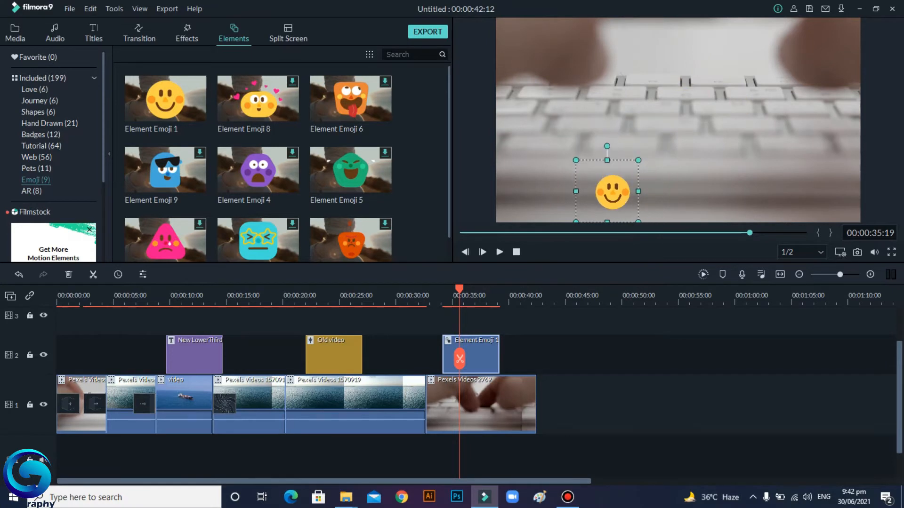
pyautogui.moveTo(612, 191); pyautogui.dragTo(807, 56)
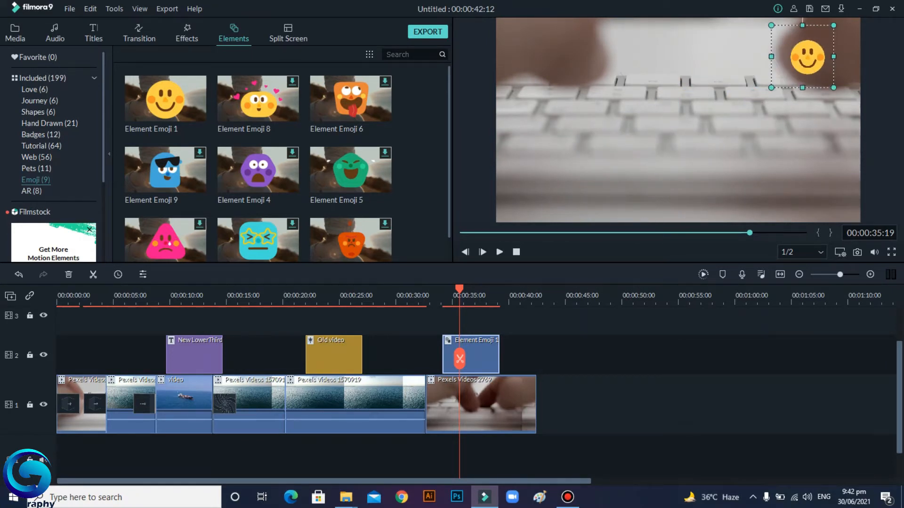
pyautogui.moveTo(459, 359); pyautogui.dragTo(430, 359)
pyautogui.press('space')
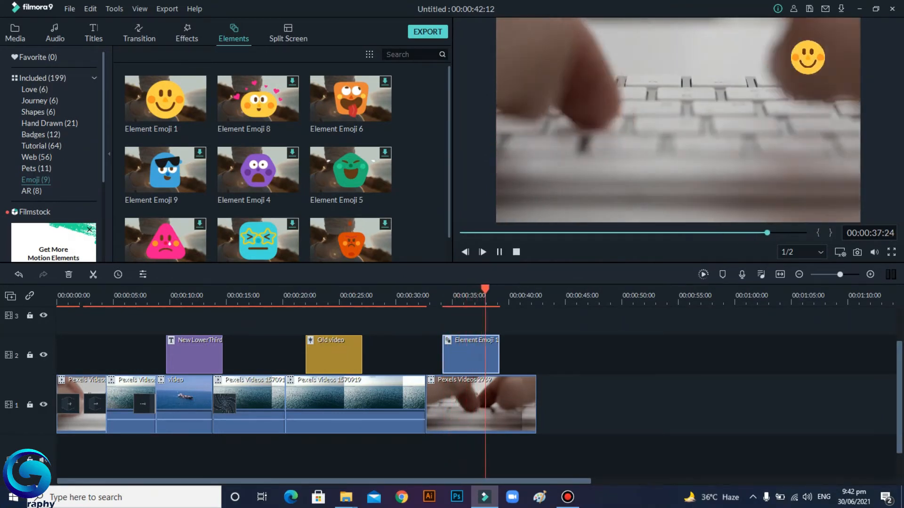
pyautogui.press('space')
# Step: Add the Drift - Drift music to the audio track at the start of the timeline
pyautogui.moveTo(493, 359); pyautogui.dragTo(89, 359)
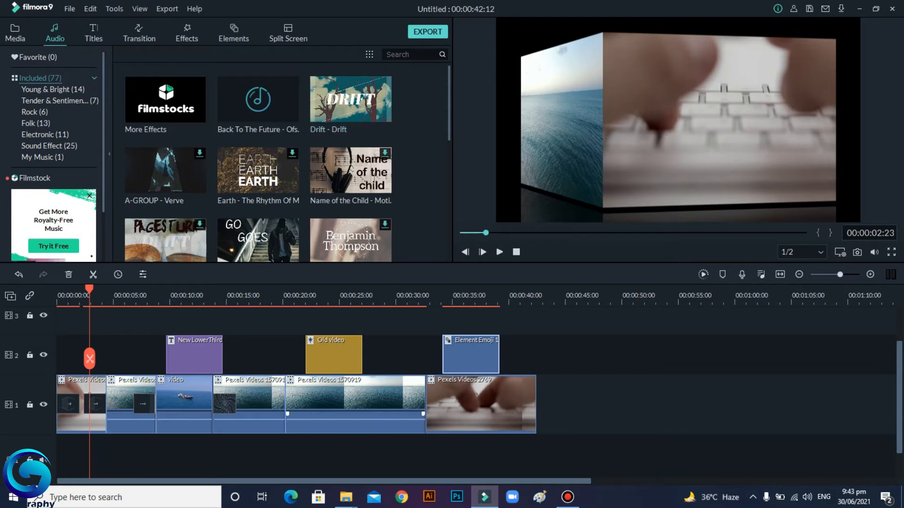
pyautogui.click(346, 456)
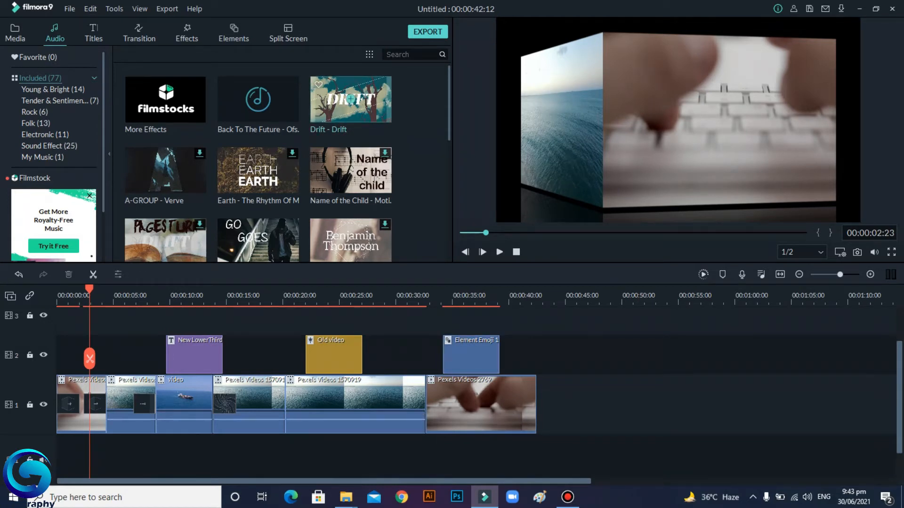
pyautogui.moveTo(351, 99); pyautogui.dragTo(58, 457)
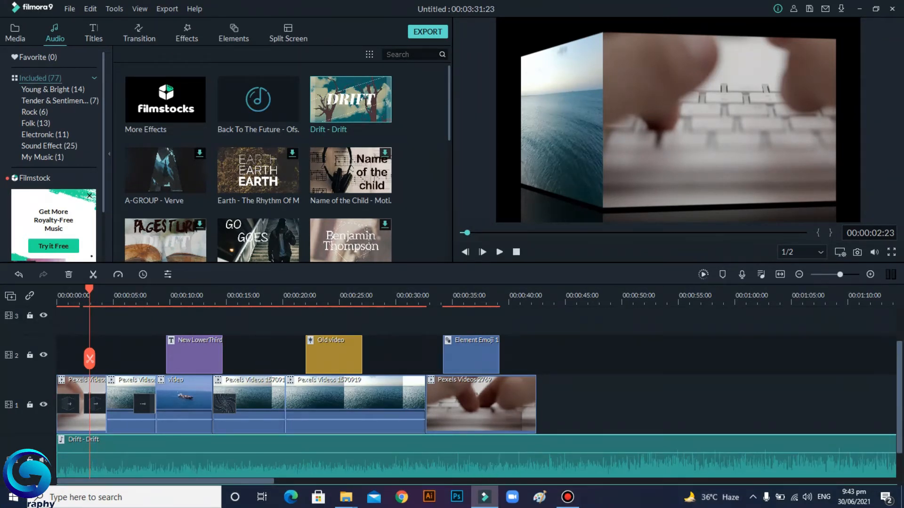
# Step: Preview the timeline and split the Drift music at about 1.5 seconds
pyautogui.click(499, 252)
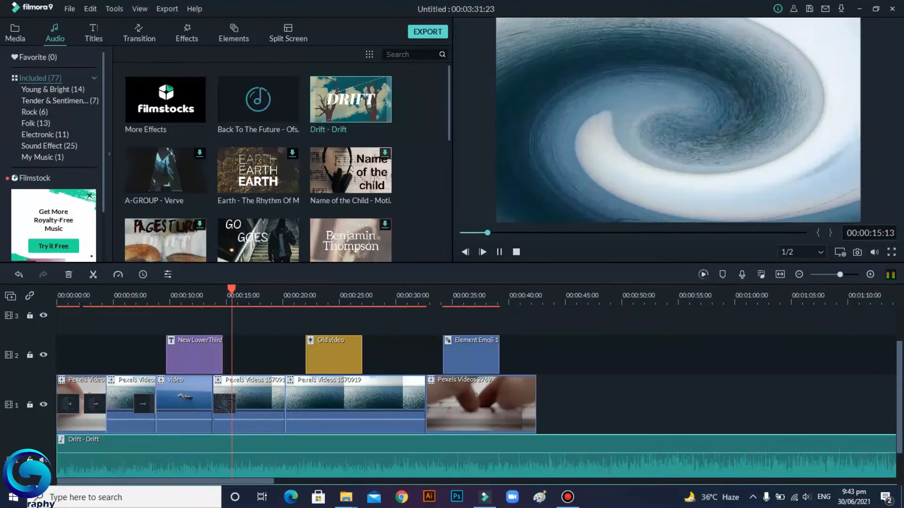
pyautogui.click(500, 252)
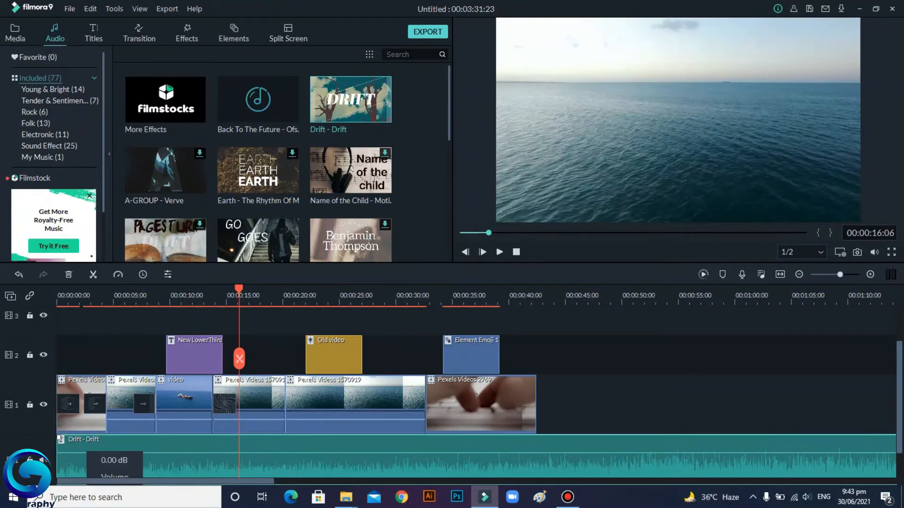
pyautogui.moveTo(239, 289); pyautogui.dragTo(115, 289)
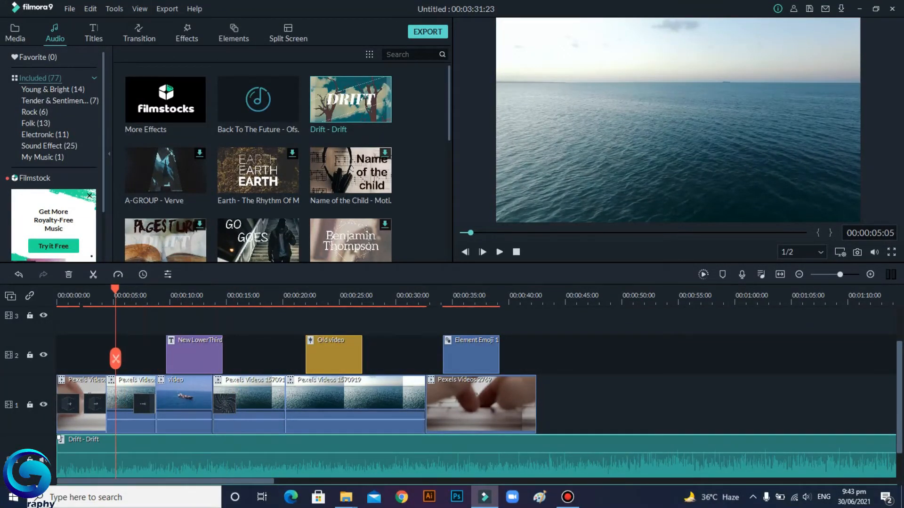
pyautogui.moveTo(115, 289); pyautogui.dragTo(76, 288)
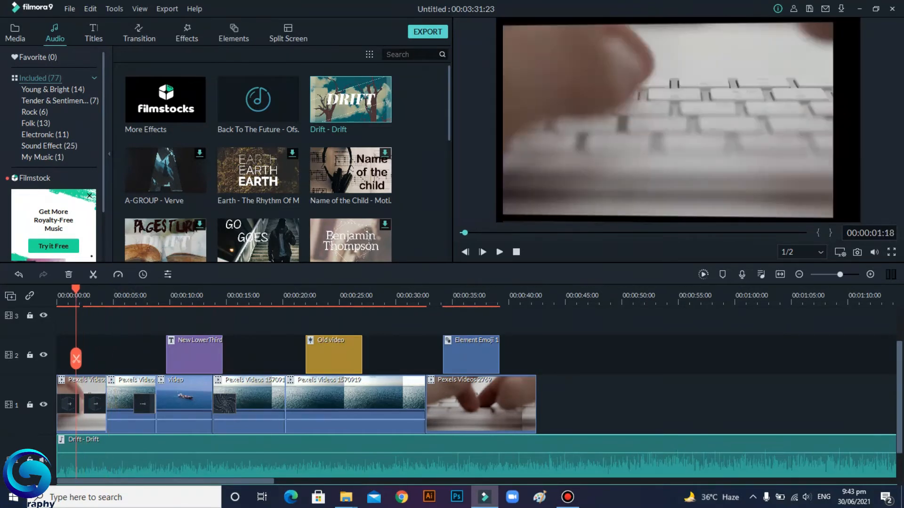
pyautogui.click(75, 359)
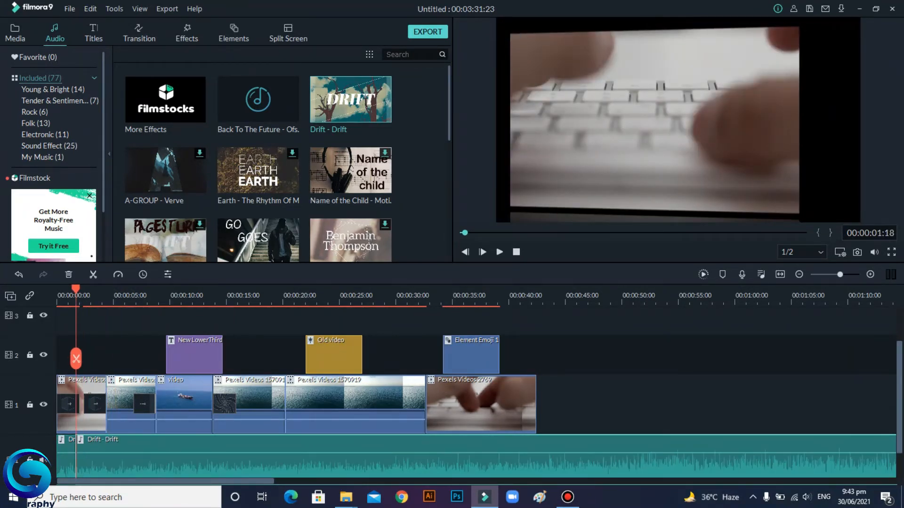
# Step: Split the music again at about 3.7 seconds and lower the volume of the segment between the cuts
pyautogui.press('space')
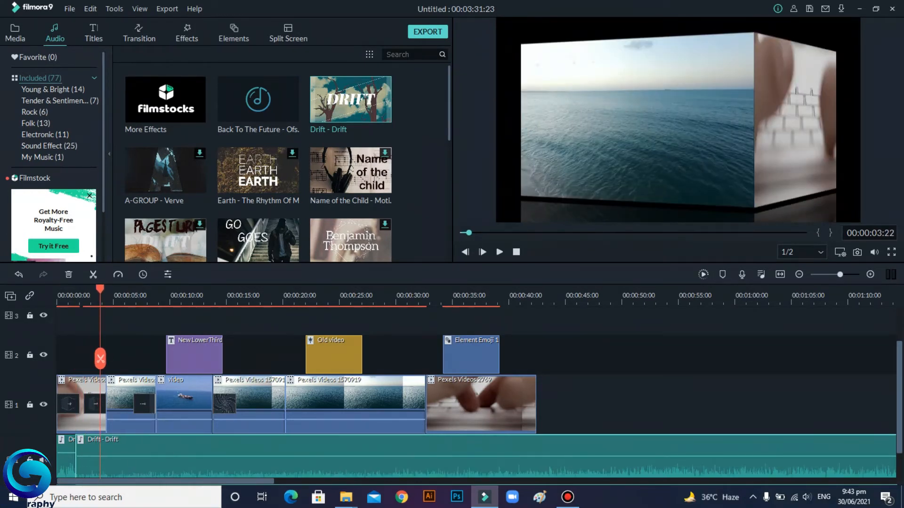
pyautogui.click(100, 359)
pyautogui.moveTo(66, 453)
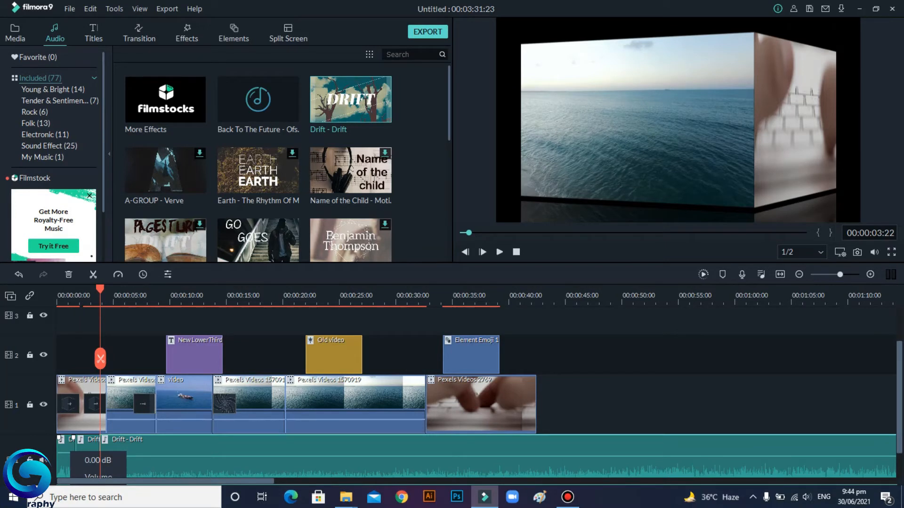
pyautogui.moveTo(66, 453); pyautogui.dragTo(84, 464)
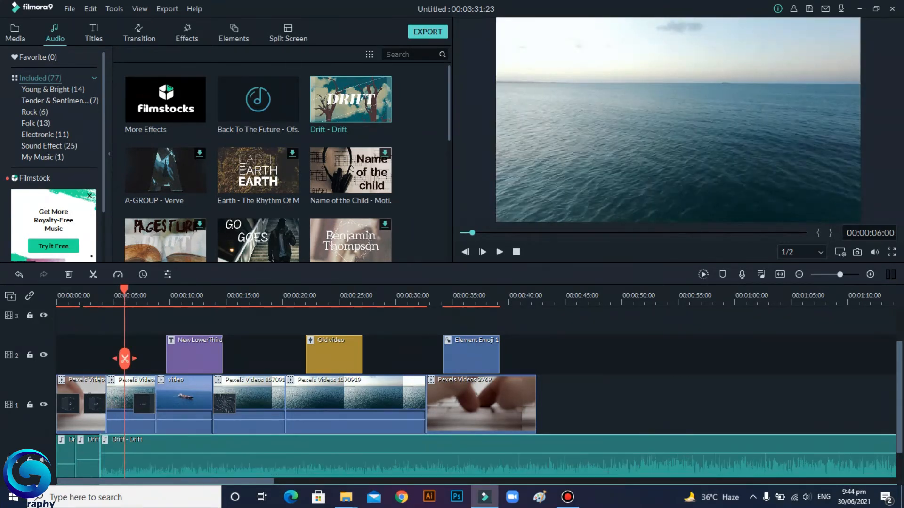
# Step: Split the music at 6 and 8 seconds and raise the segment volumes, up to 12.00 dB
pyautogui.click(125, 359)
pyautogui.moveTo(111, 453); pyautogui.dragTo(115, 450)
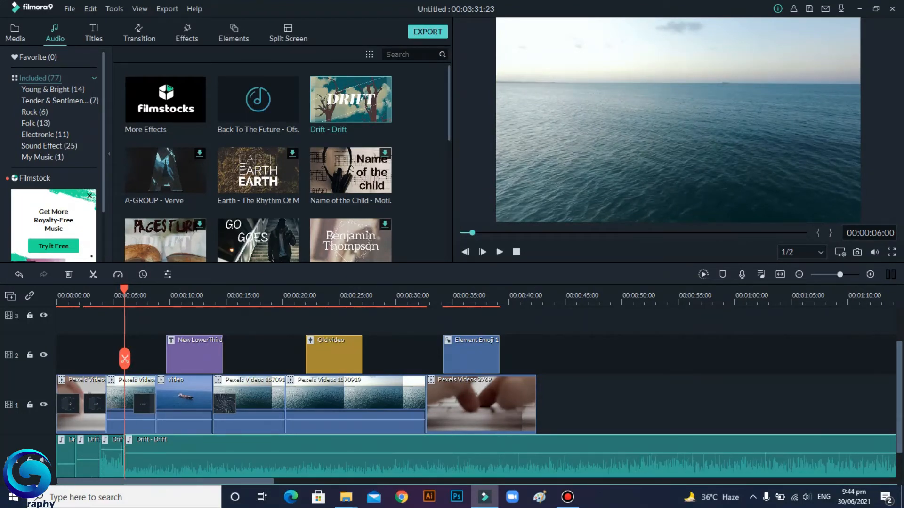
pyautogui.moveTo(125, 358); pyautogui.dragTo(147, 359)
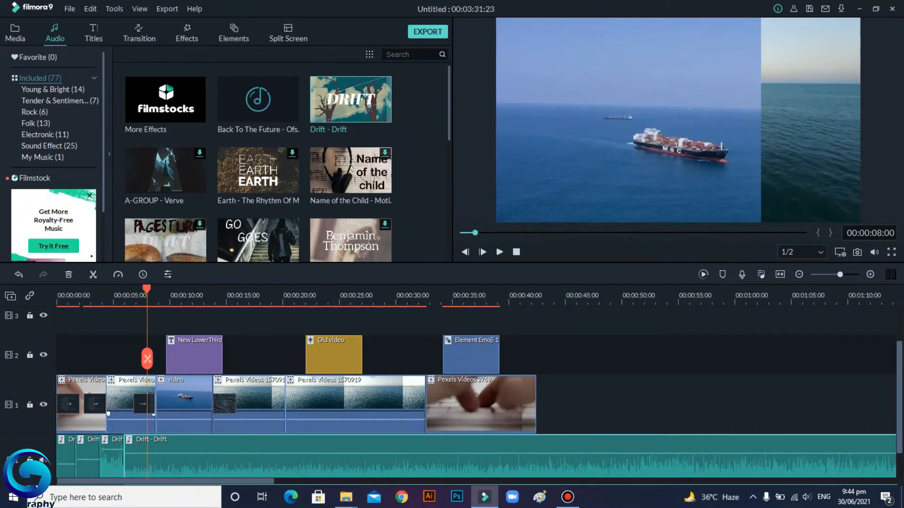
pyautogui.click(147, 358)
pyautogui.moveTo(141, 454)
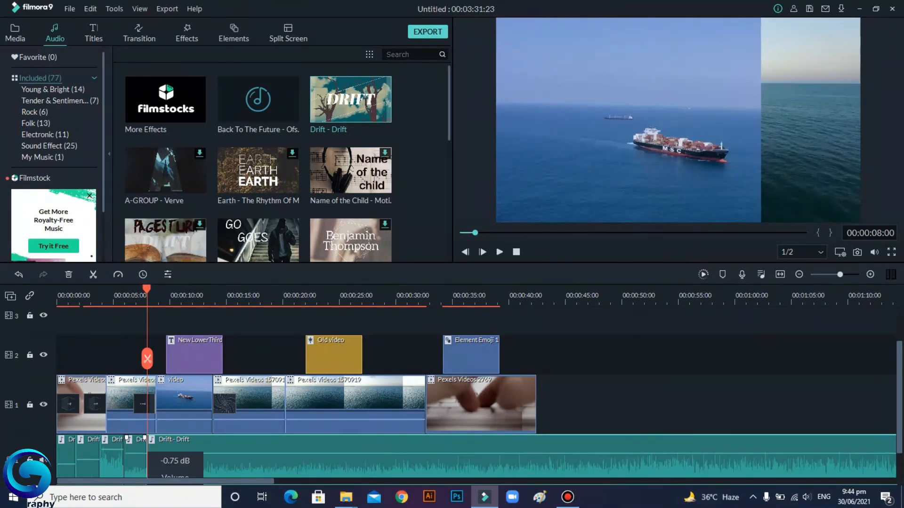
pyautogui.moveTo(140, 453); pyautogui.dragTo(142, 442)
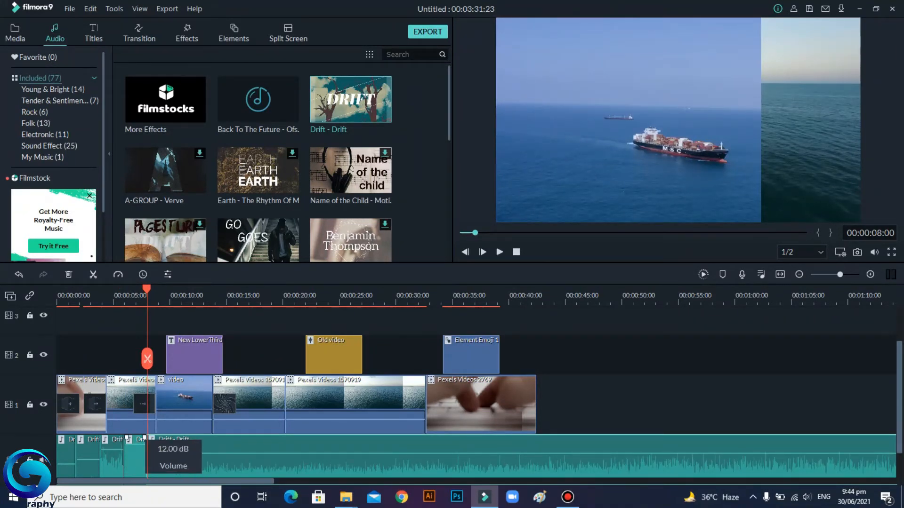
# Step: Play the timeline from the start and scrub to its end
pyautogui.moveTo(146, 289); pyautogui.dragTo(56, 289)
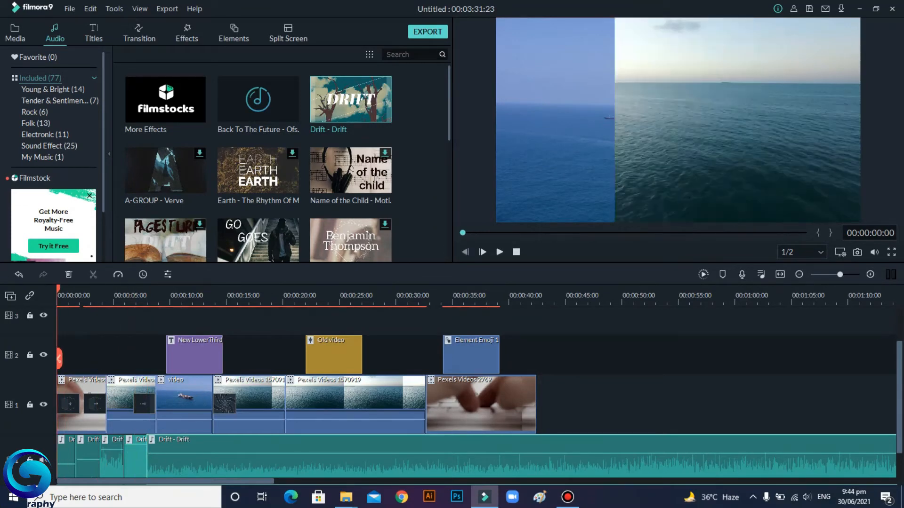
pyautogui.click(500, 252)
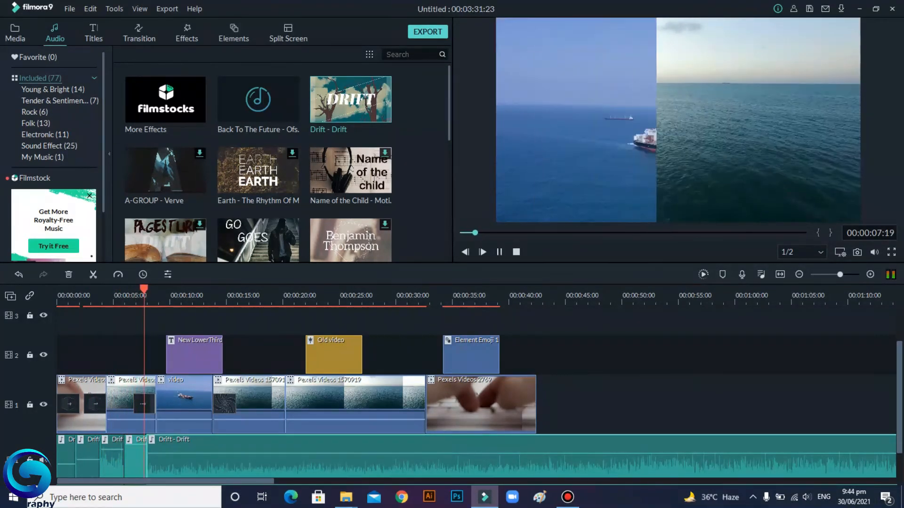
pyautogui.click(499, 252)
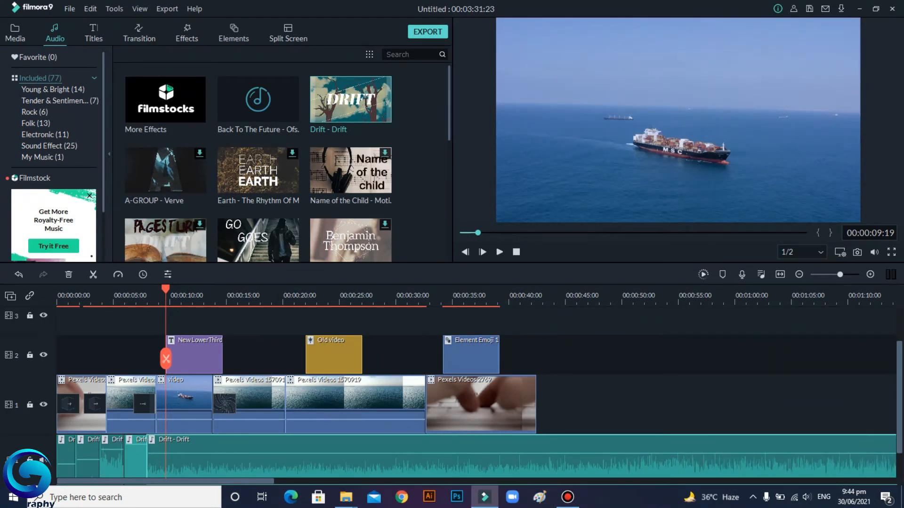
pyautogui.moveTo(166, 289); pyautogui.dragTo(538, 289)
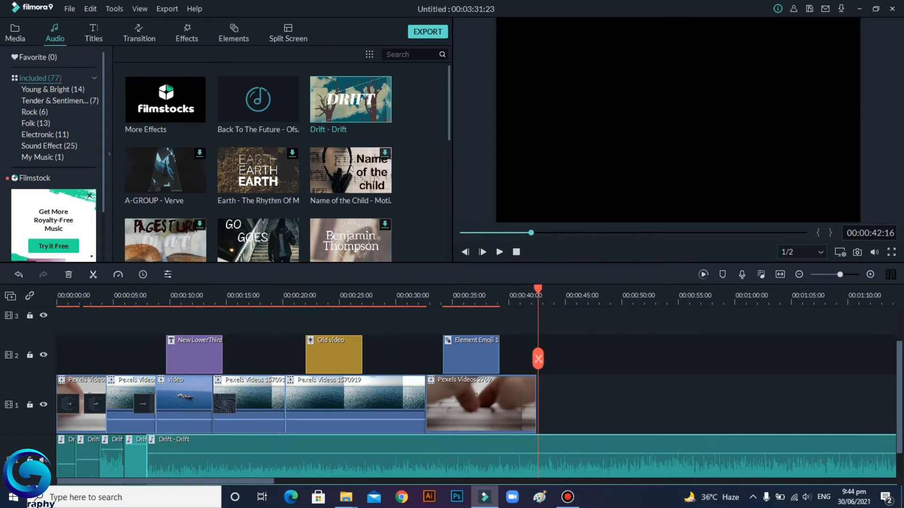
# Step: Split the music at the end of the last video clip, delete the leftover tail, and return to the start
pyautogui.hotkey('ctrl', 'b')
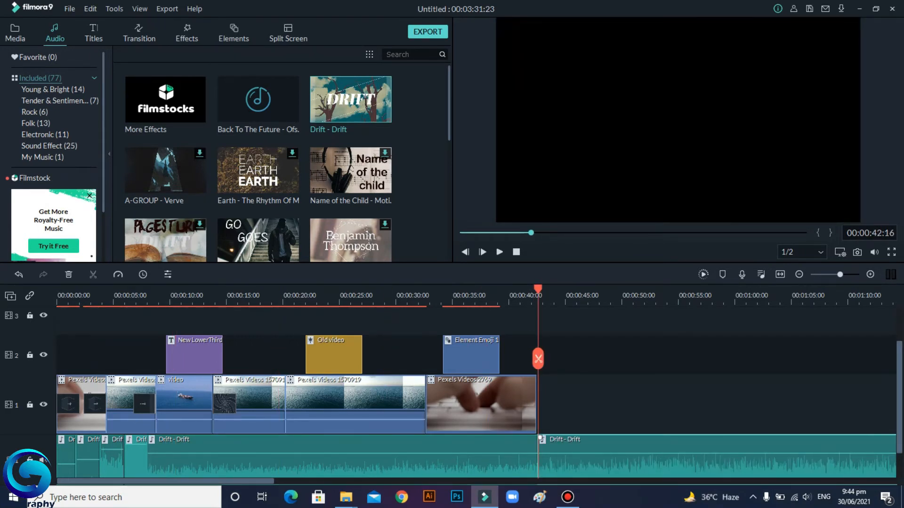
pyautogui.press('Delete')
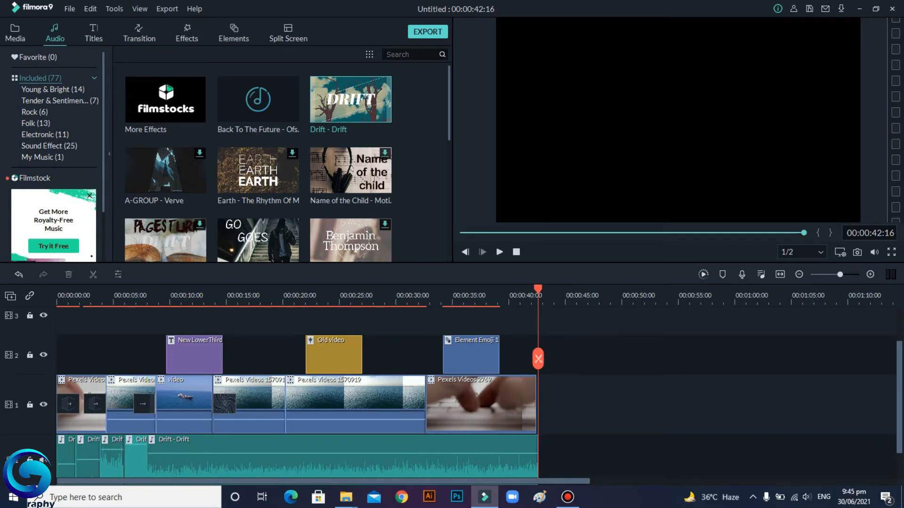
pyautogui.press('Home')
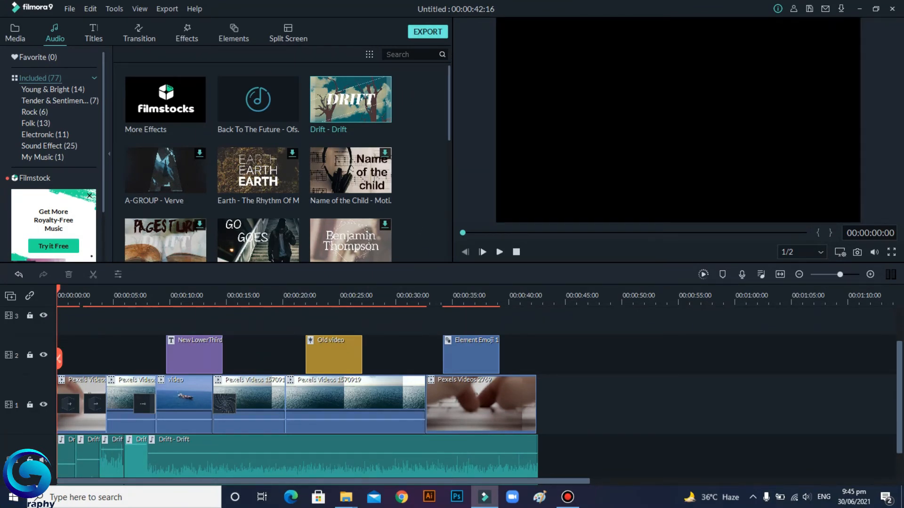
# Step: Open the export dialog for a Smart Phone device and name the output file "try yt"
pyautogui.click(427, 32)
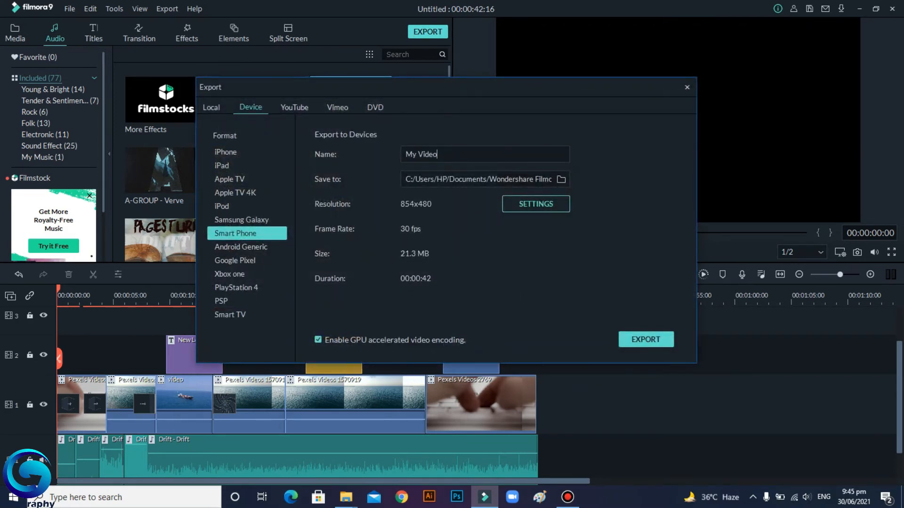
pyautogui.moveTo(446, 87); pyautogui.dragTo(427, 79)
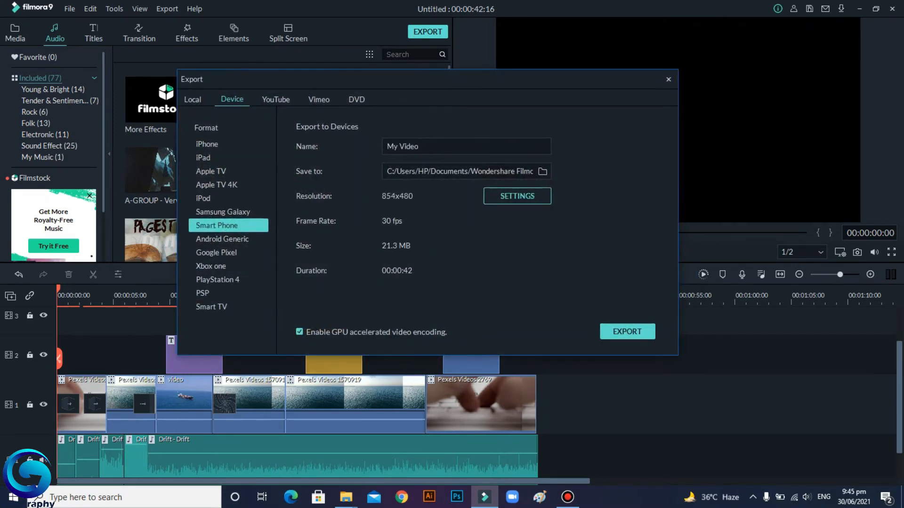
pyautogui.press('BackSpace')
pyautogui.press('BackSpace')
pyautogui.press('BackSpace')
pyautogui.press('BackSpace')
pyautogui.press('BackSpace')
pyautogui.press('BackSpace')
pyautogui.press('BackSpace')
pyautogui.press('BackSpace')
pyautogui.write('try yt')
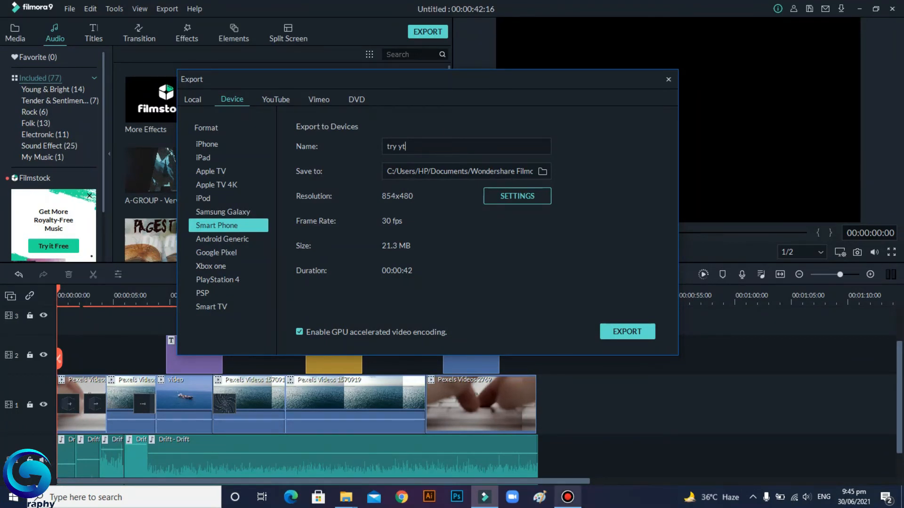
pyautogui.moveTo(567, 497)
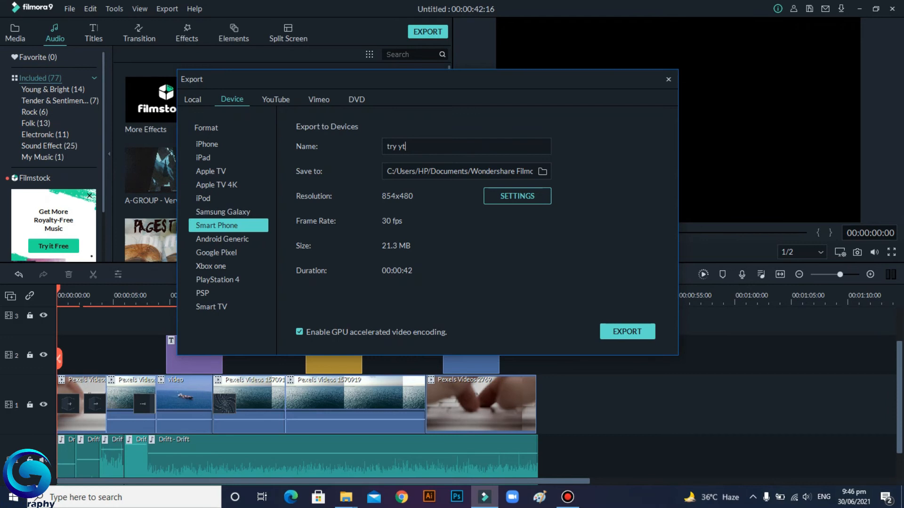
# Step: Set the export resolution to 1920x1080 in the export settings, confirm, and start the export
pyautogui.click(517, 196)
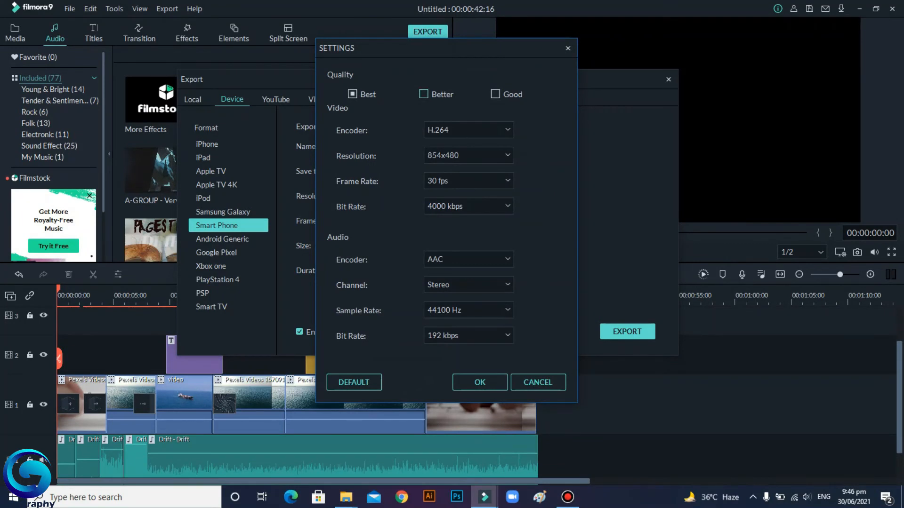
pyautogui.click(423, 94)
pyautogui.click(352, 94)
pyautogui.click(475, 155)
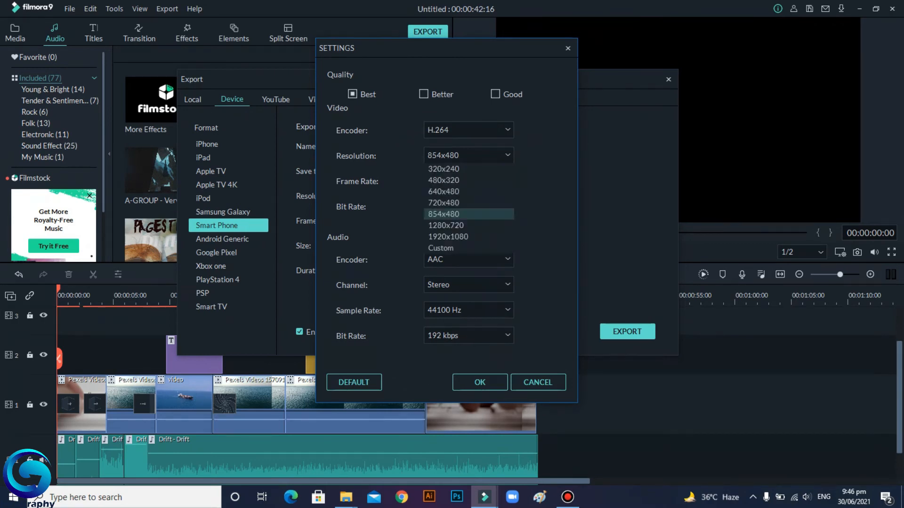
pyautogui.click(463, 237)
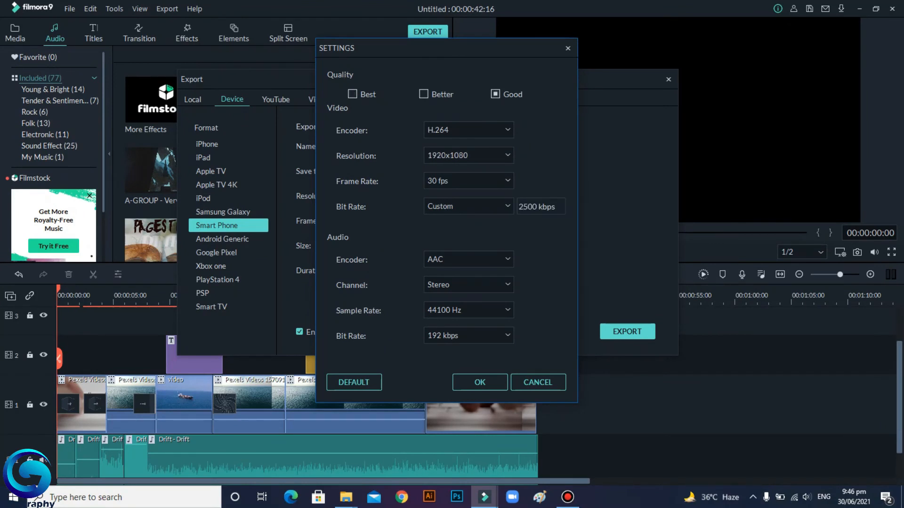
pyautogui.click(480, 382)
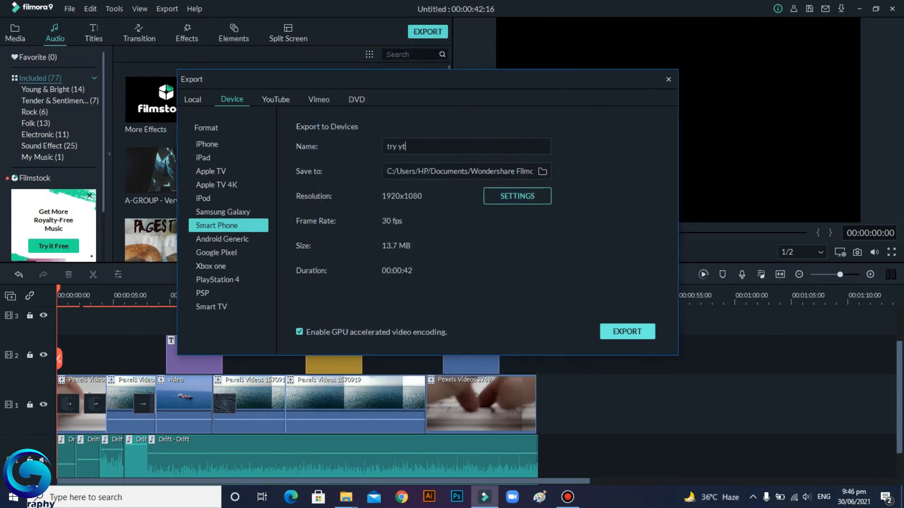
pyautogui.click(627, 331)
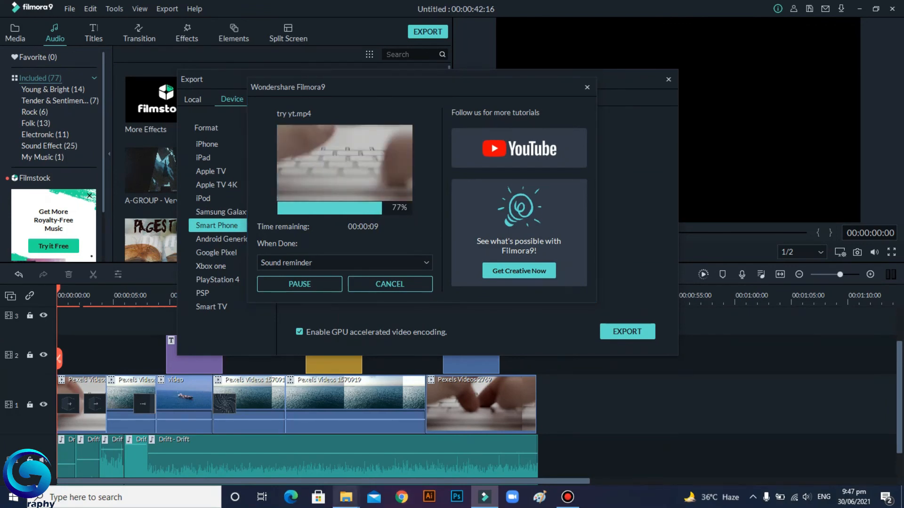
# Step: Switch to File Explorer, browse to C:\Users\HP\Documents\Wondershare Filmora 9\Output, and open the exported "try yt" video
pyautogui.moveTo(346, 497)
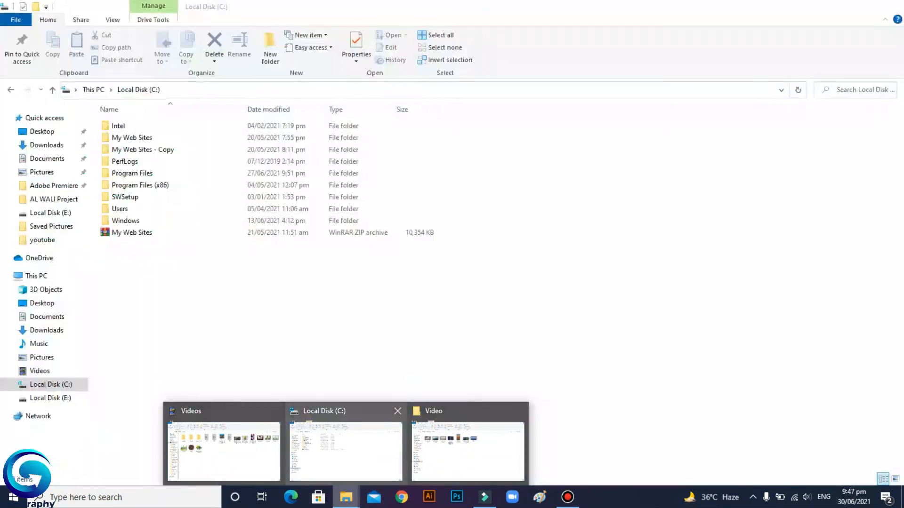
pyautogui.click(346, 451)
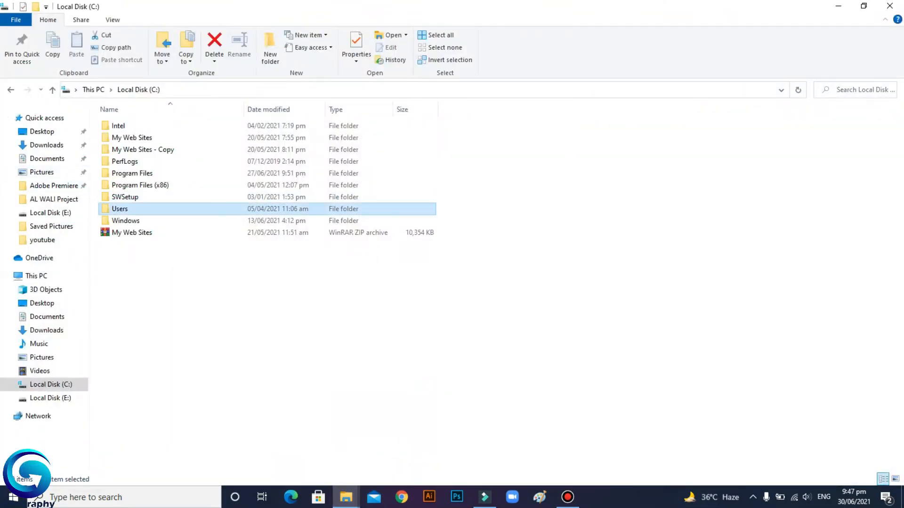
pyautogui.doubleClick(120, 209)
pyautogui.doubleClick(116, 126)
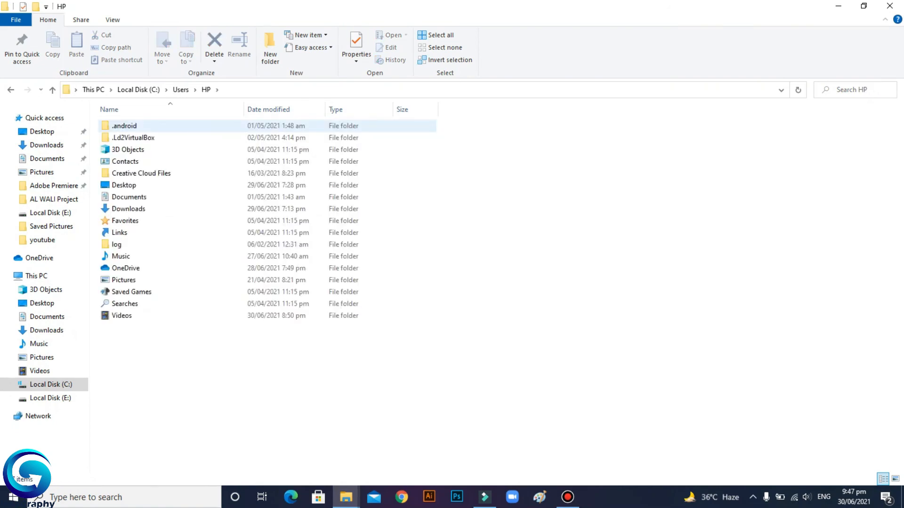
pyautogui.doubleClick(129, 197)
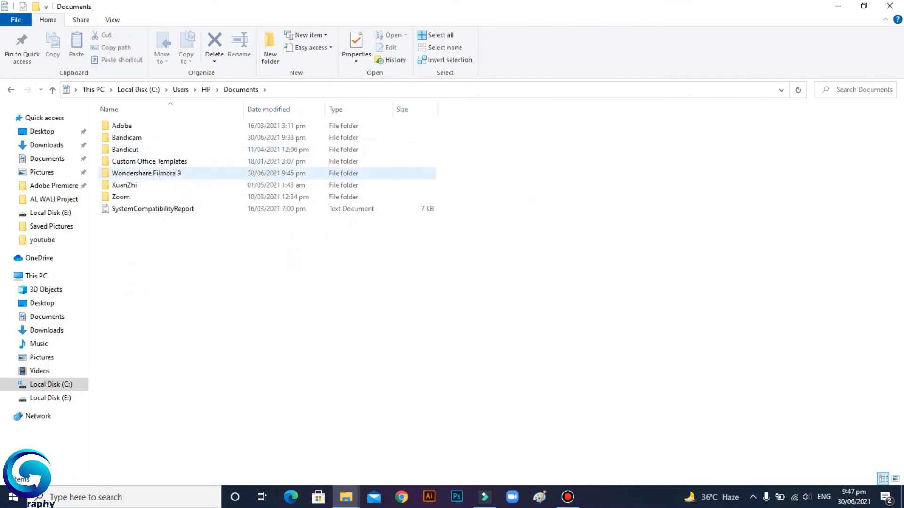
pyautogui.doubleClick(146, 173)
pyautogui.doubleClick(122, 161)
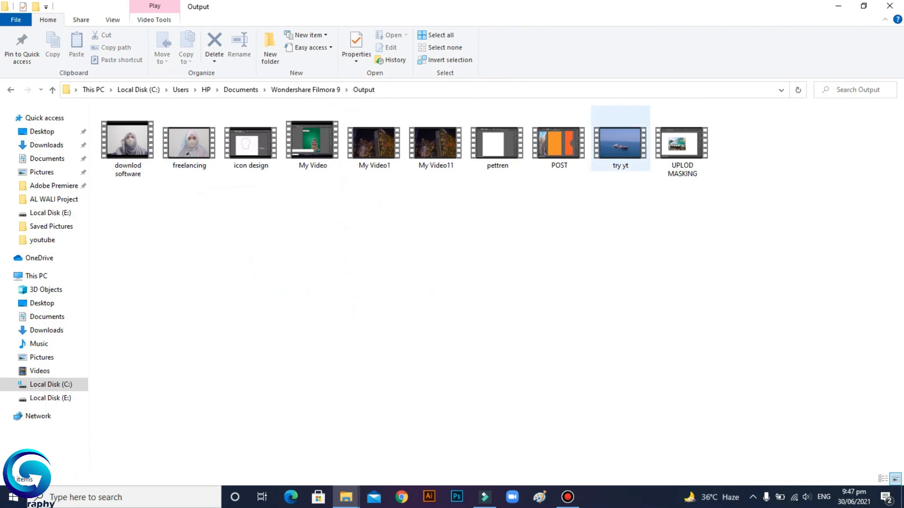
pyautogui.doubleClick(620, 141)
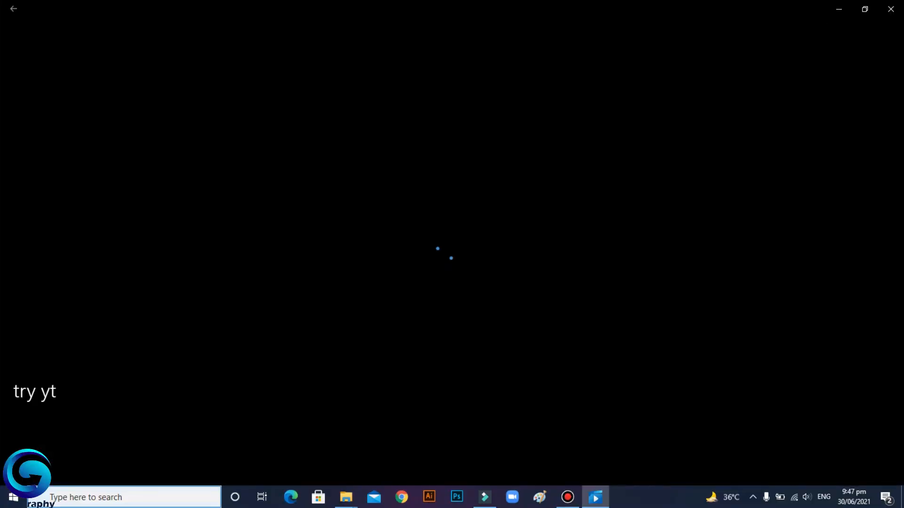